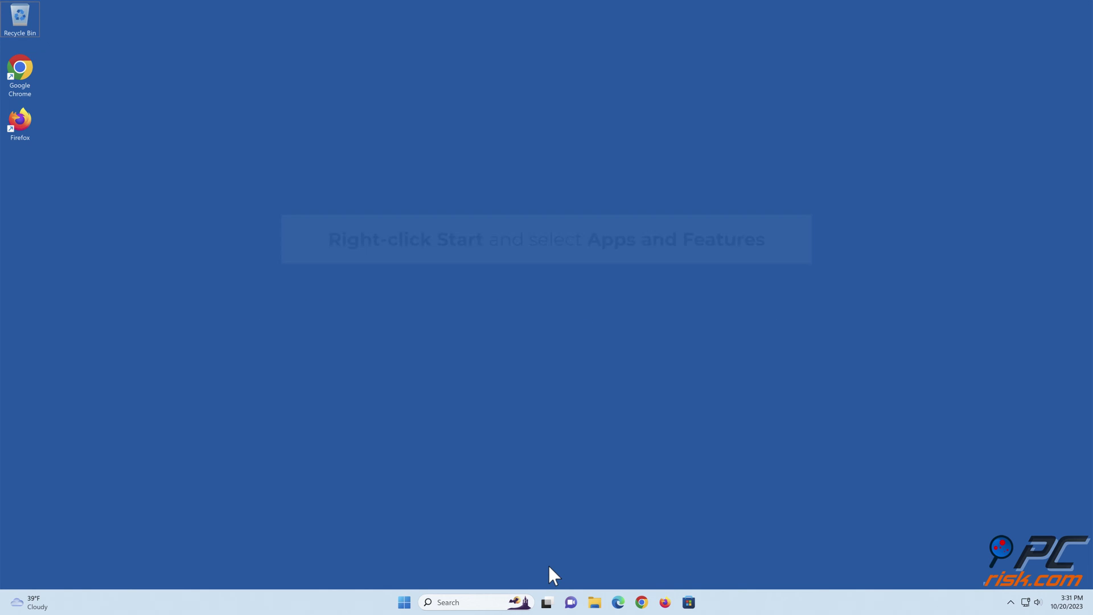
Open the Advanced options page for Microsoft 365 (Office) in Apps and Features
{"action": "right_click", "coordinate": [403, 601]}
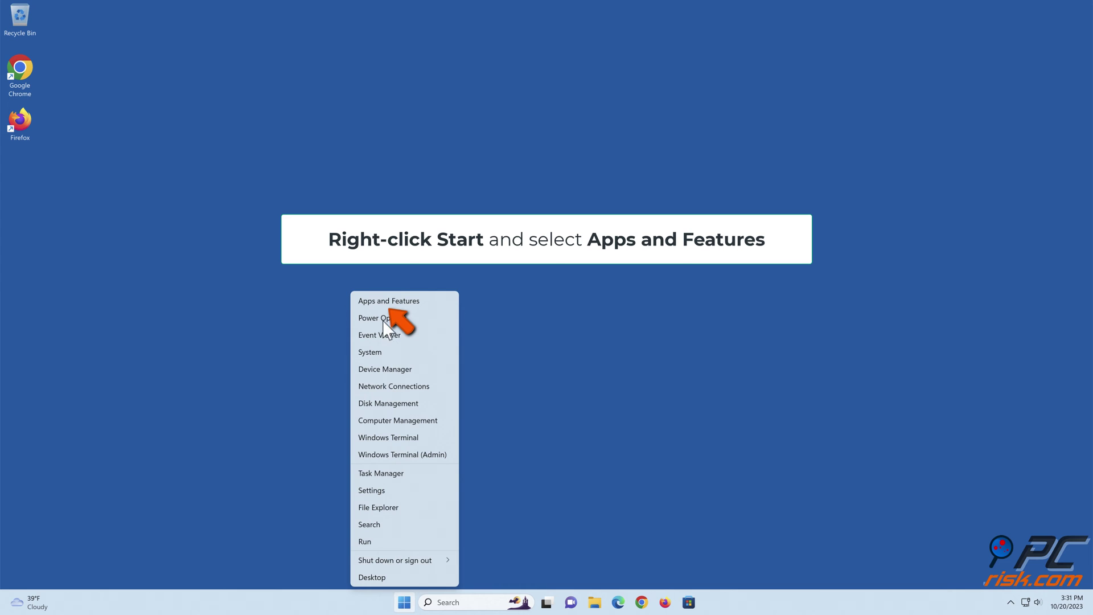
{"action": "left_click", "coordinate": [387, 303]}
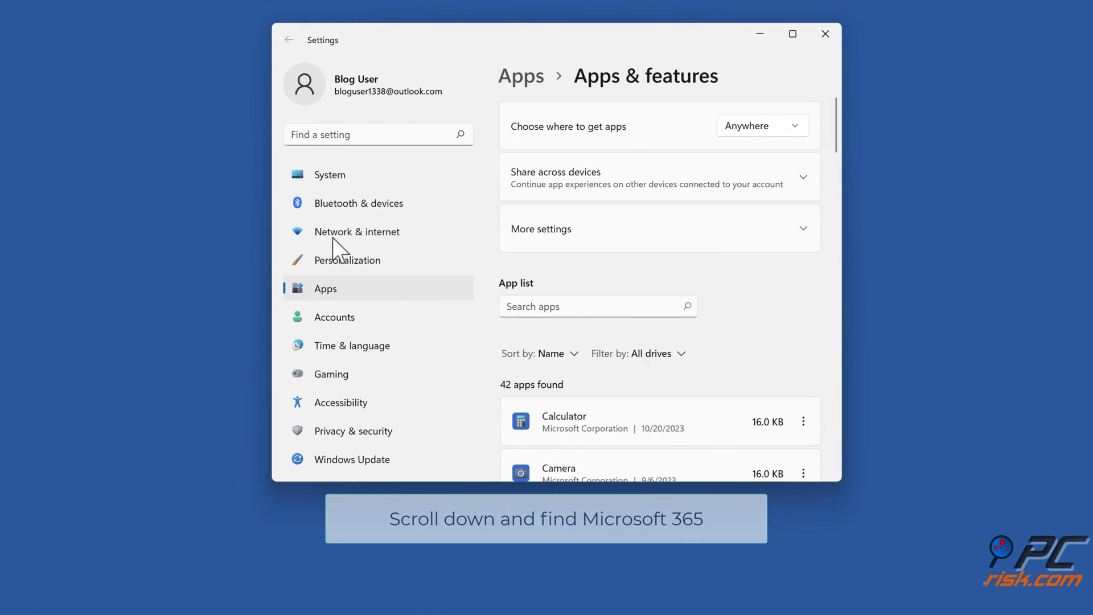
{"action": "scroll", "coordinate": [685, 247], "scroll_direction": "down", "scroll_amount": 8}
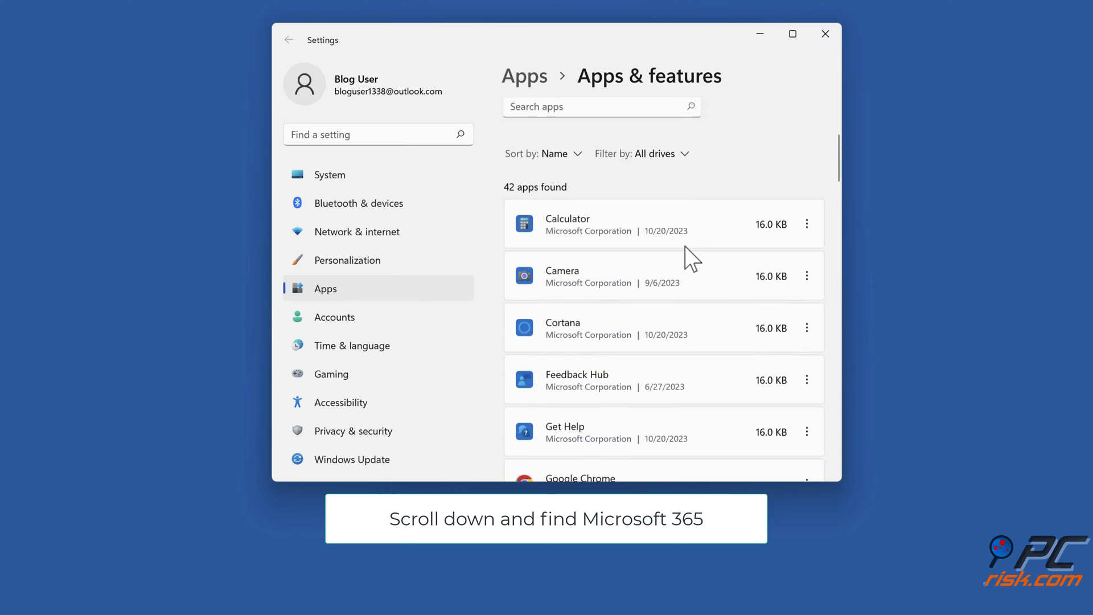
{"action": "scroll", "coordinate": [691, 259], "scroll_direction": "down", "scroll_amount": 2}
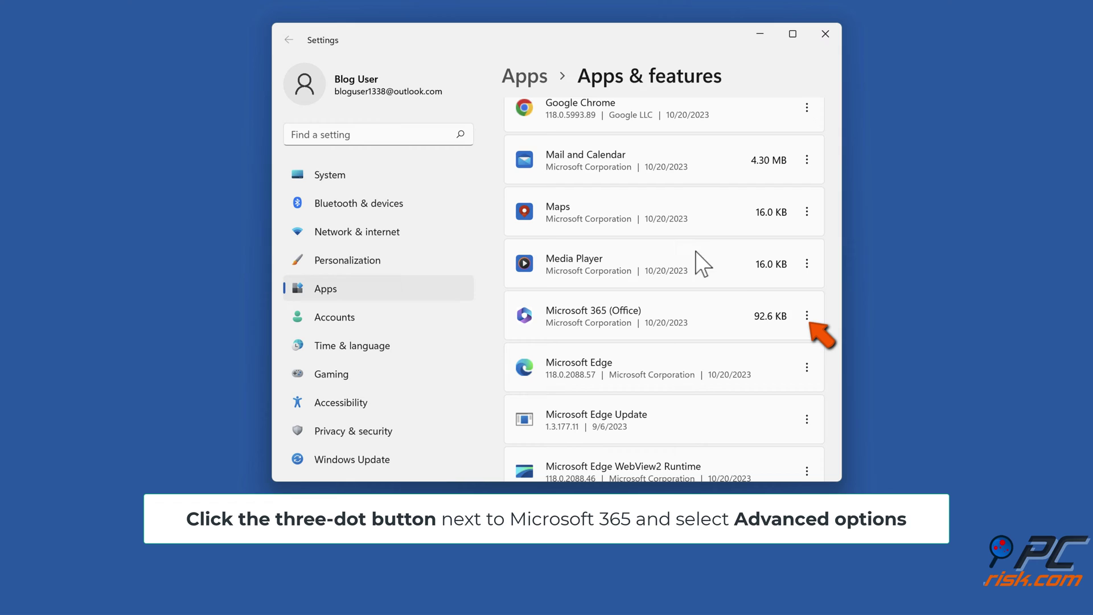
{"action": "left_click", "coordinate": [807, 318]}
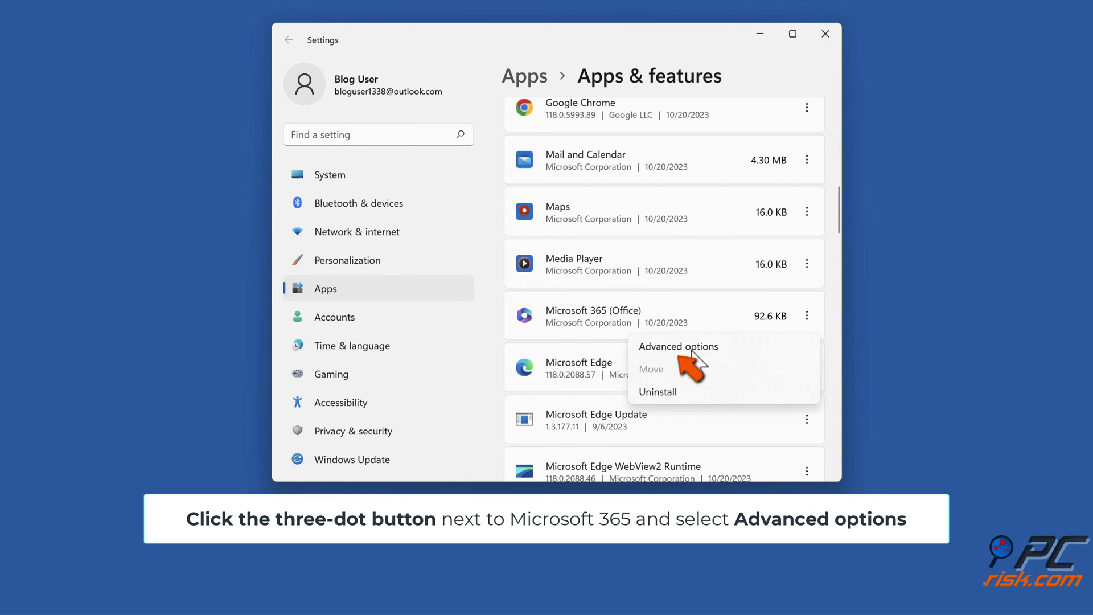
{"action": "left_click", "coordinate": [682, 352]}
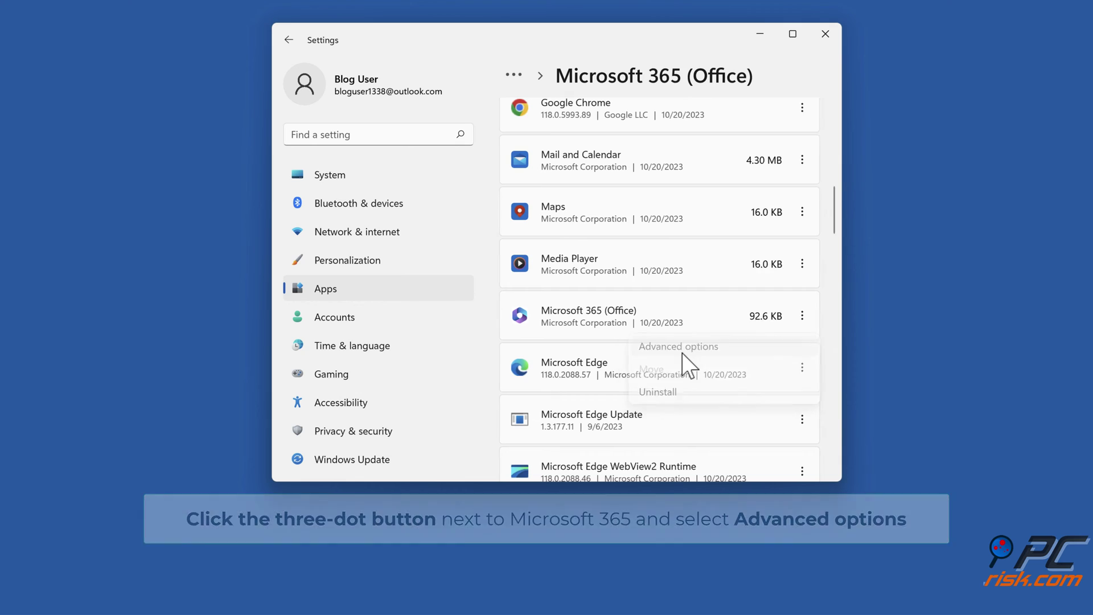
Repair Microsoft 365 (Office), then reset it, confirming deletion of its app data
{"action": "scroll", "coordinate": [683, 355], "scroll_direction": "down", "scroll_amount": 2}
{"action": "scroll", "coordinate": [682, 353], "scroll_direction": "down", "scroll_amount": 5}
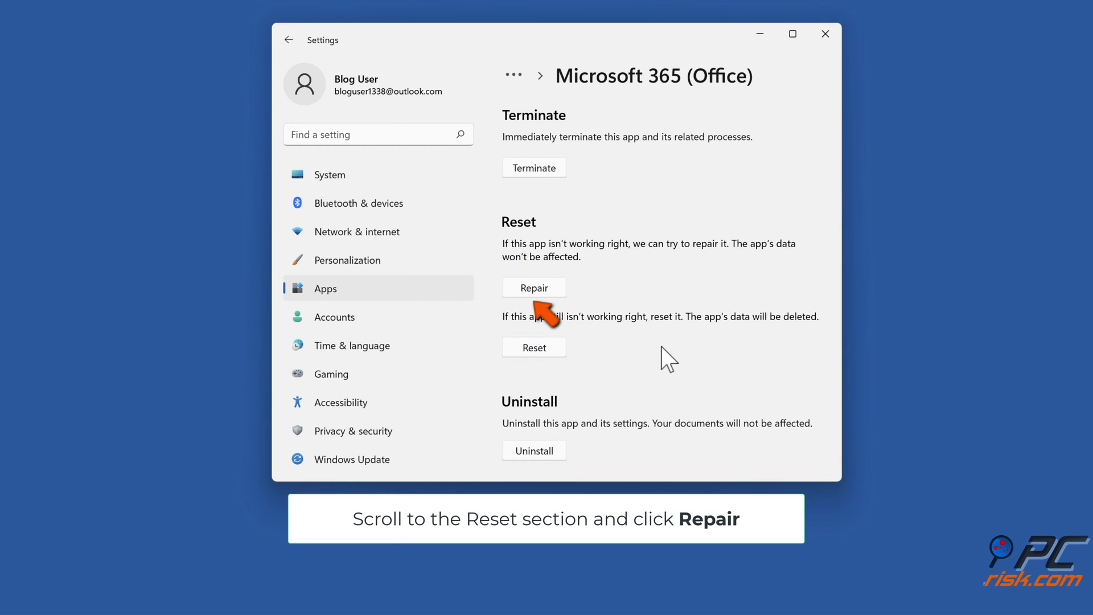
{"action": "left_click", "coordinate": [533, 294]}
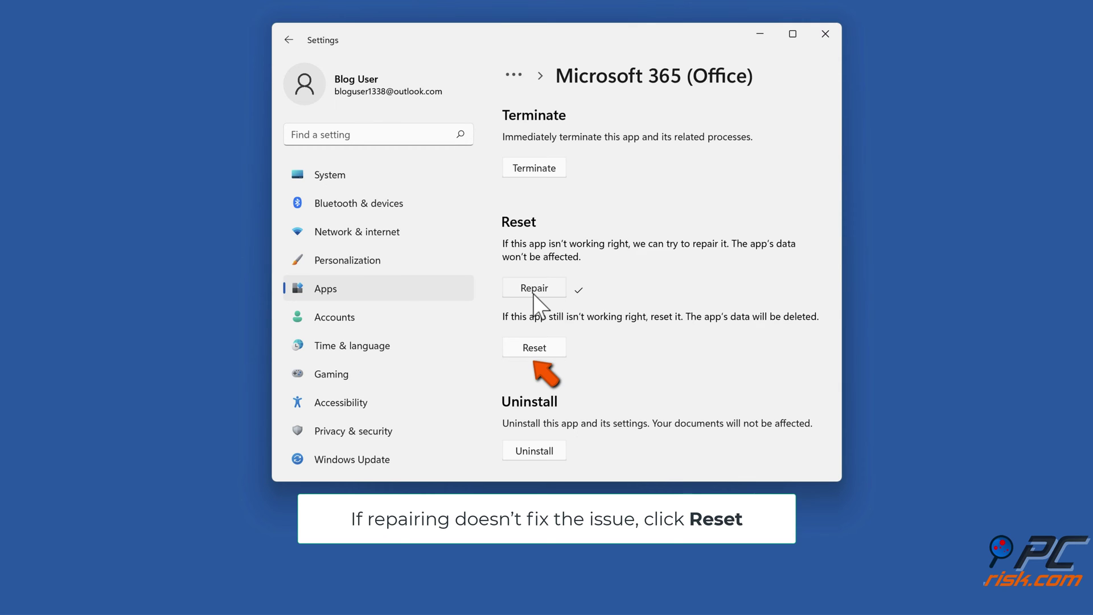
{"action": "left_click", "coordinate": [536, 354]}
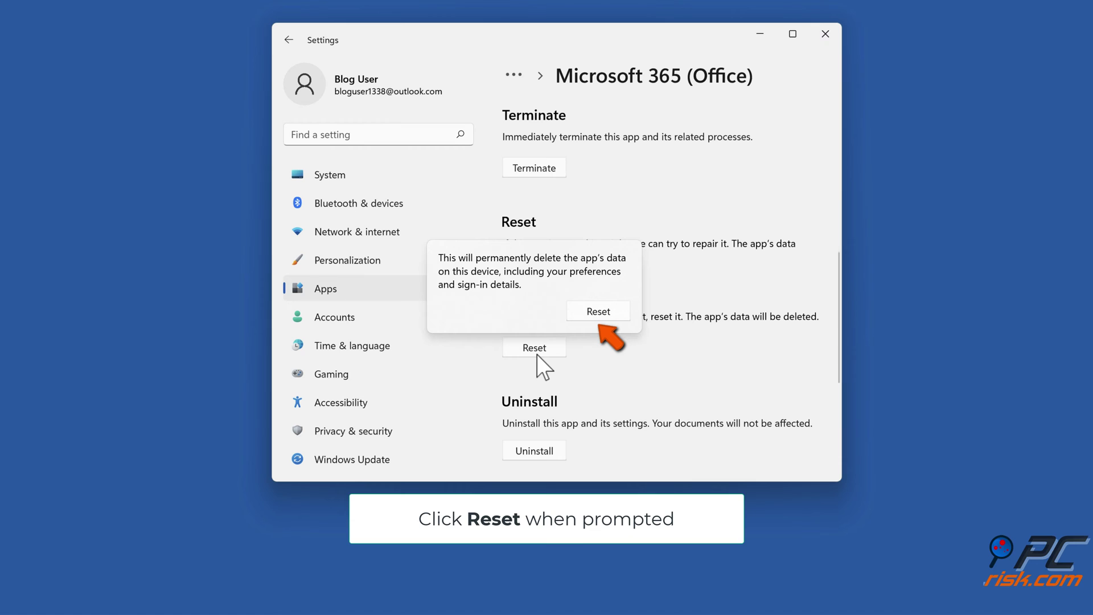
{"action": "left_click", "coordinate": [596, 316]}
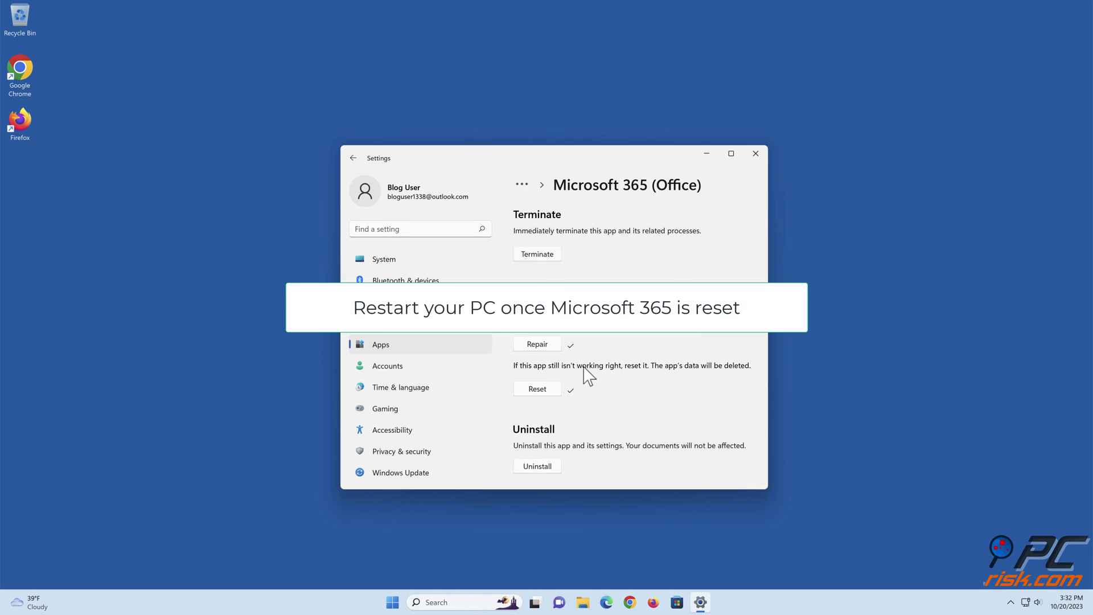
Close Settings and open the Start menu to restart the PC
{"action": "left_click", "coordinate": [756, 153]}
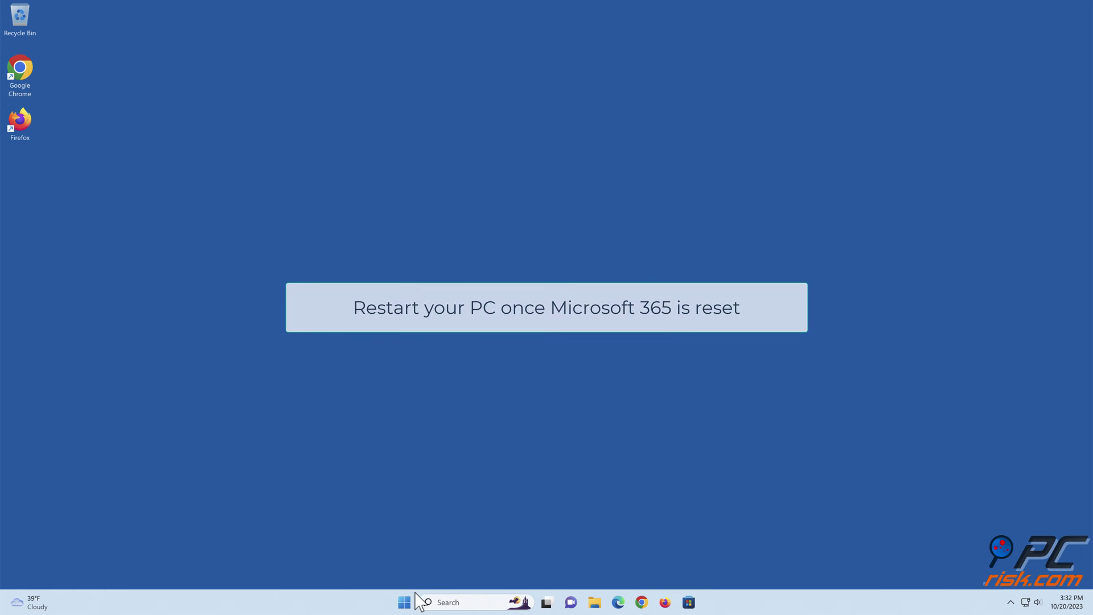
{"action": "left_click", "coordinate": [404, 602]}
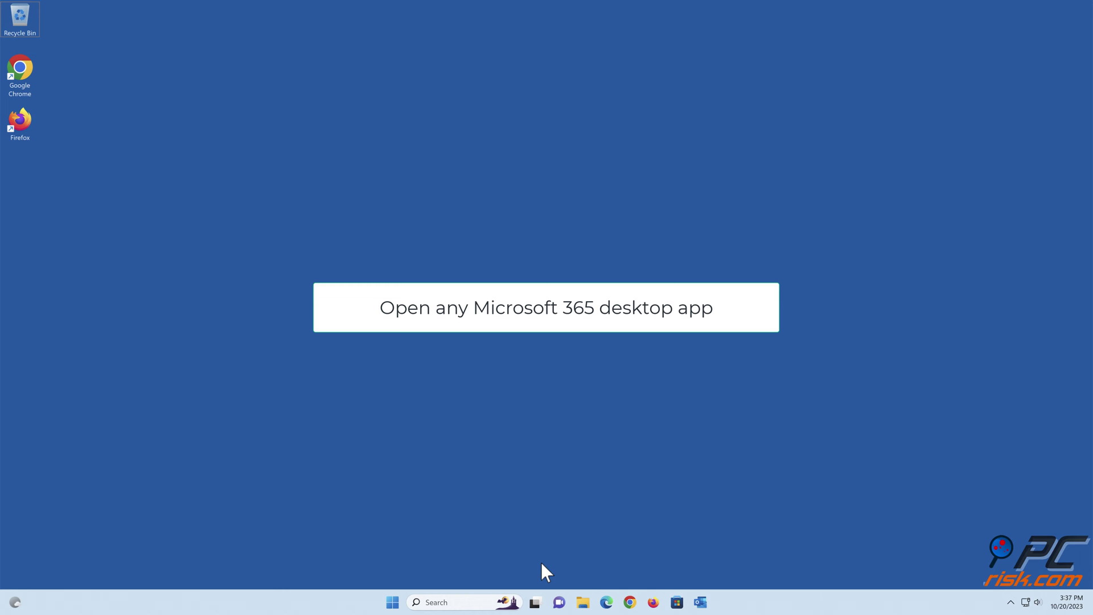
Run Update Now from Outlook's Office Account page and close the up-to-date notice
{"action": "left_click", "coordinate": [704, 600]}
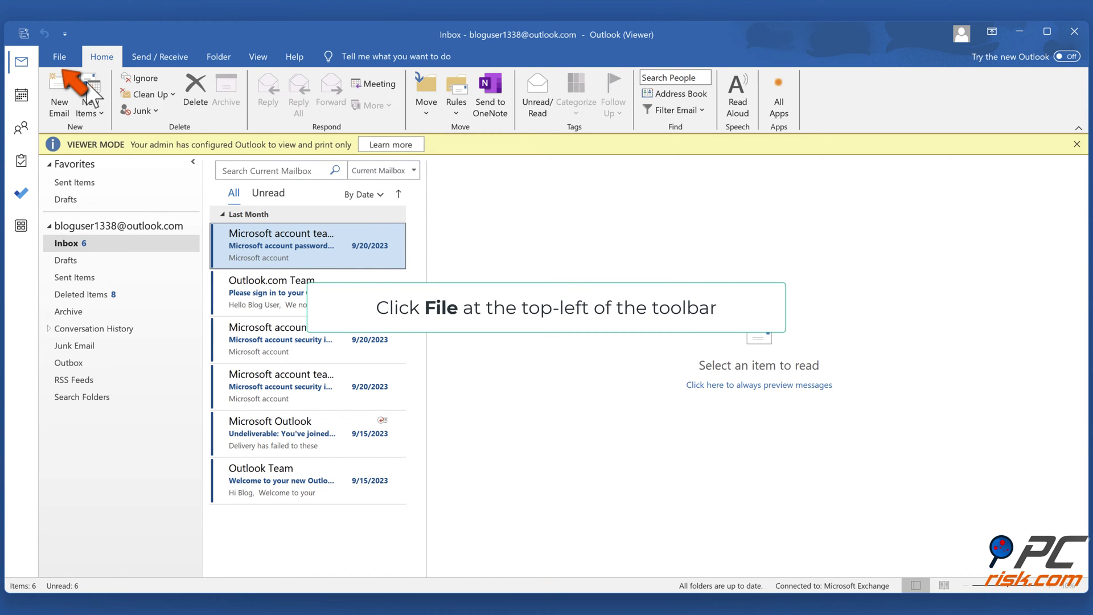
{"action": "left_click", "coordinate": [60, 56]}
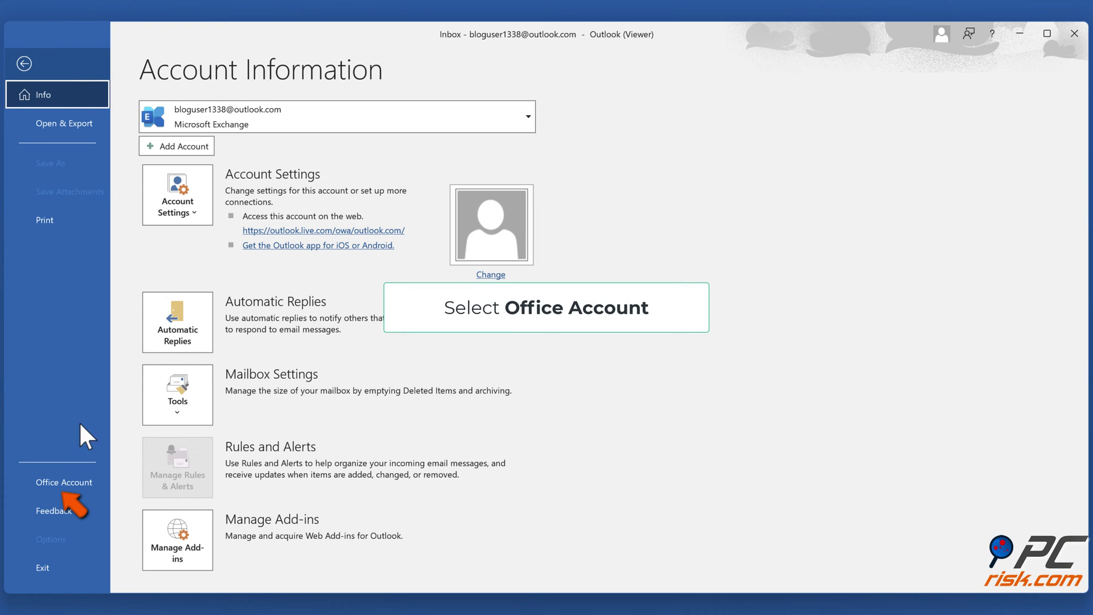
{"action": "left_click", "coordinate": [64, 482]}
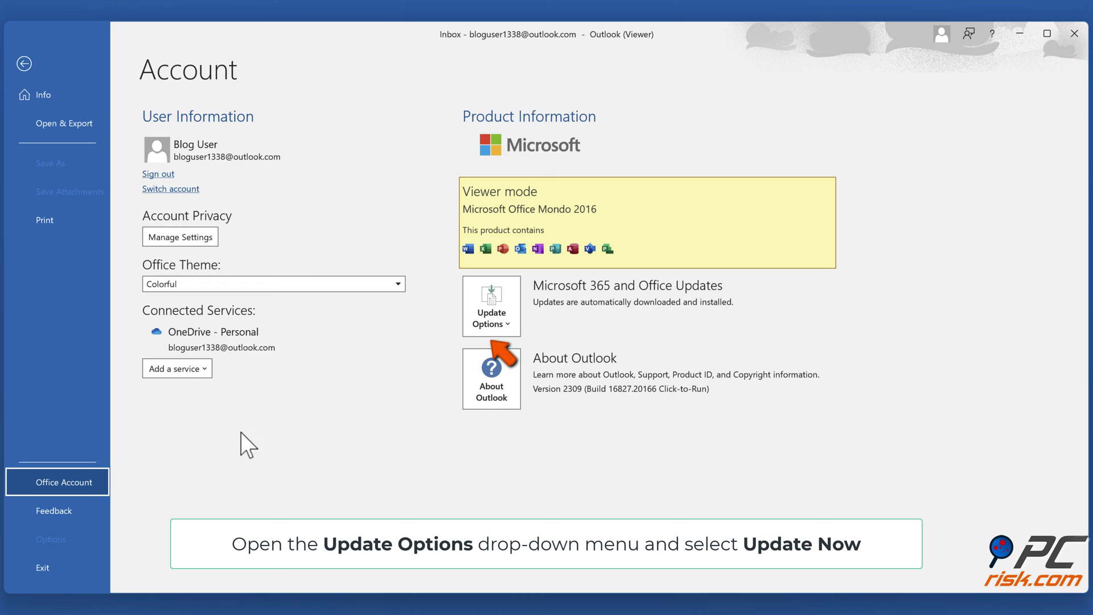
{"action": "left_click", "coordinate": [509, 326]}
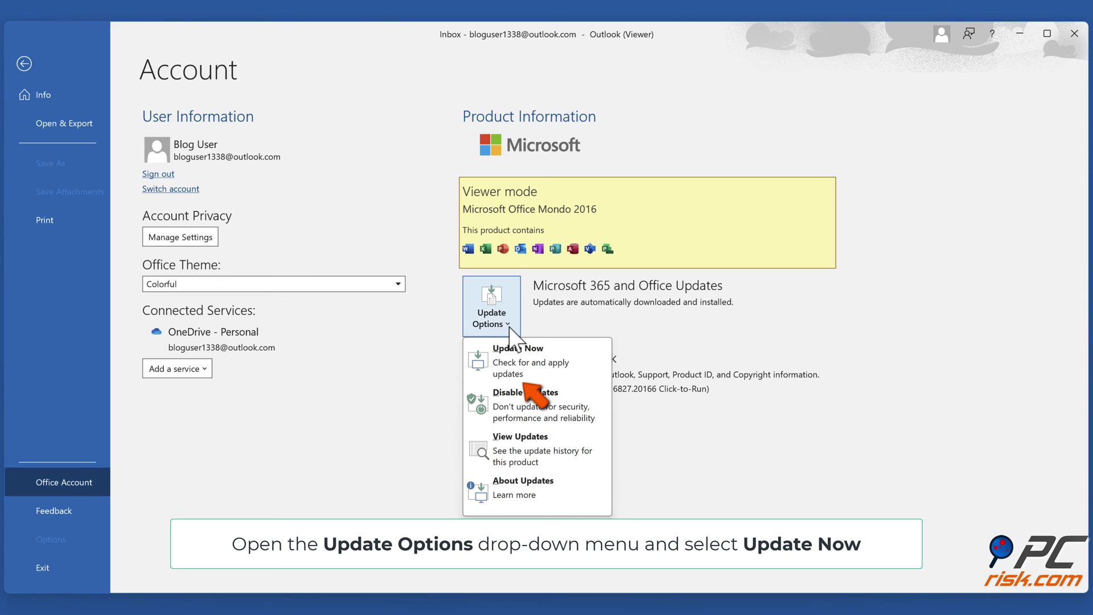
{"action": "left_click", "coordinate": [526, 367]}
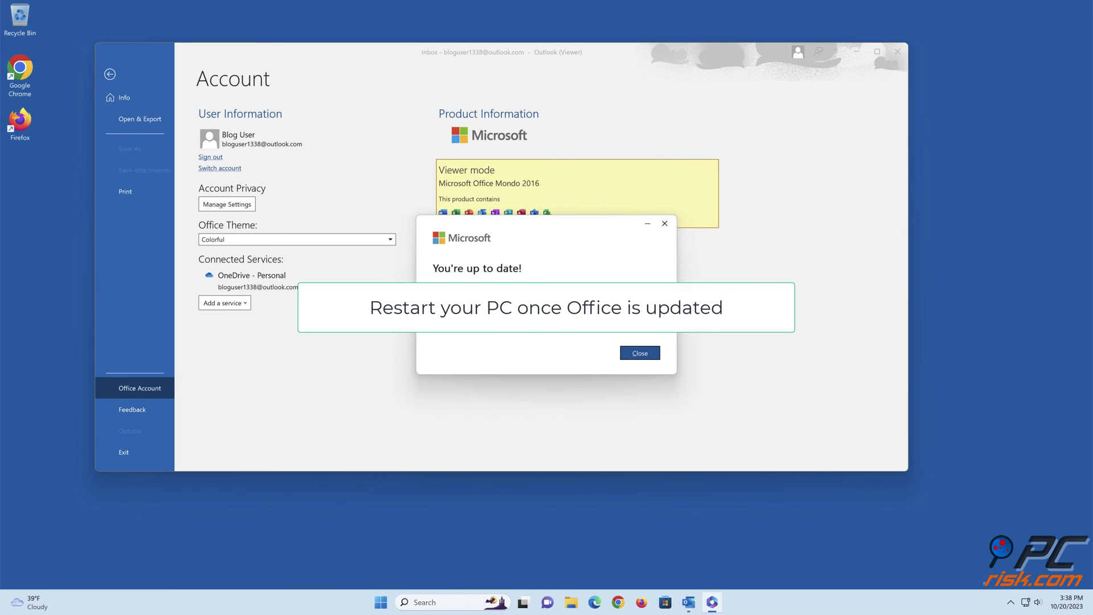
{"action": "left_click", "coordinate": [640, 354]}
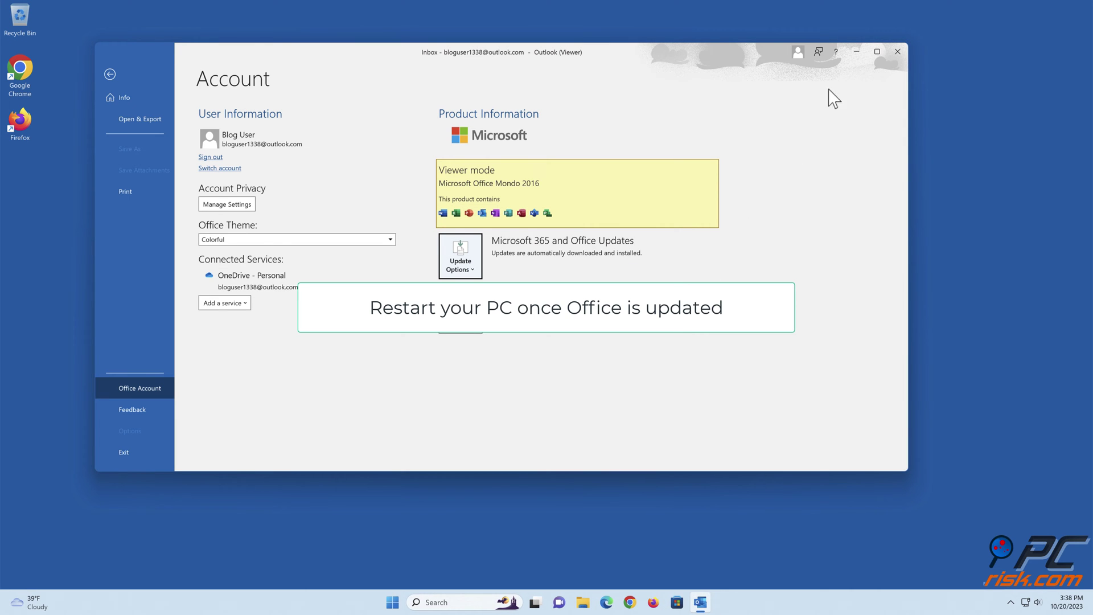
Close Outlook and restart the PC from the Start menu power options
{"action": "left_click", "coordinate": [897, 51]}
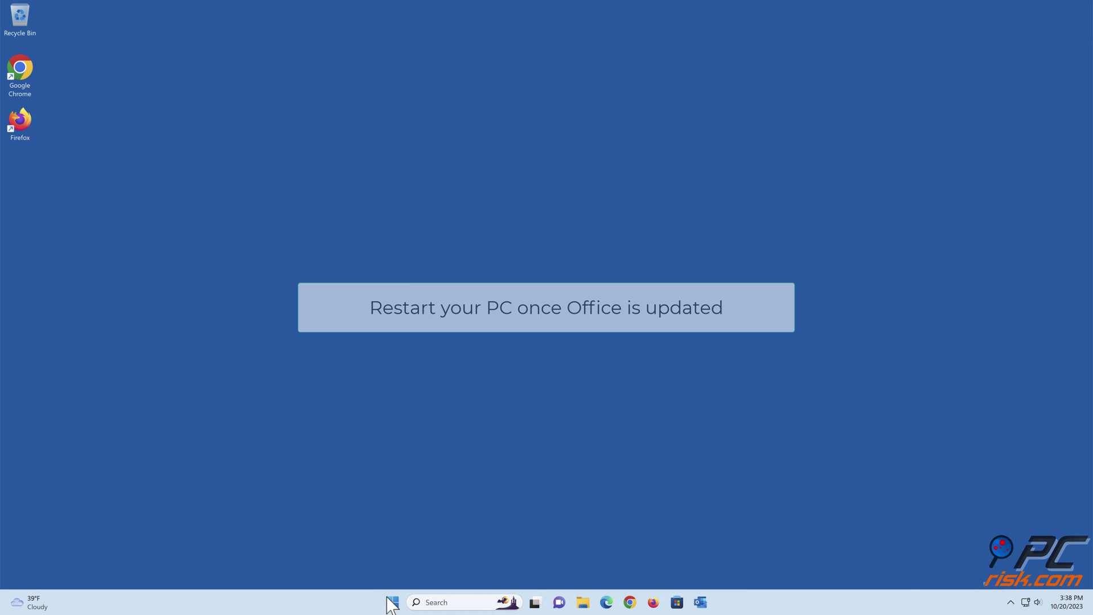
{"action": "left_click", "coordinate": [393, 601]}
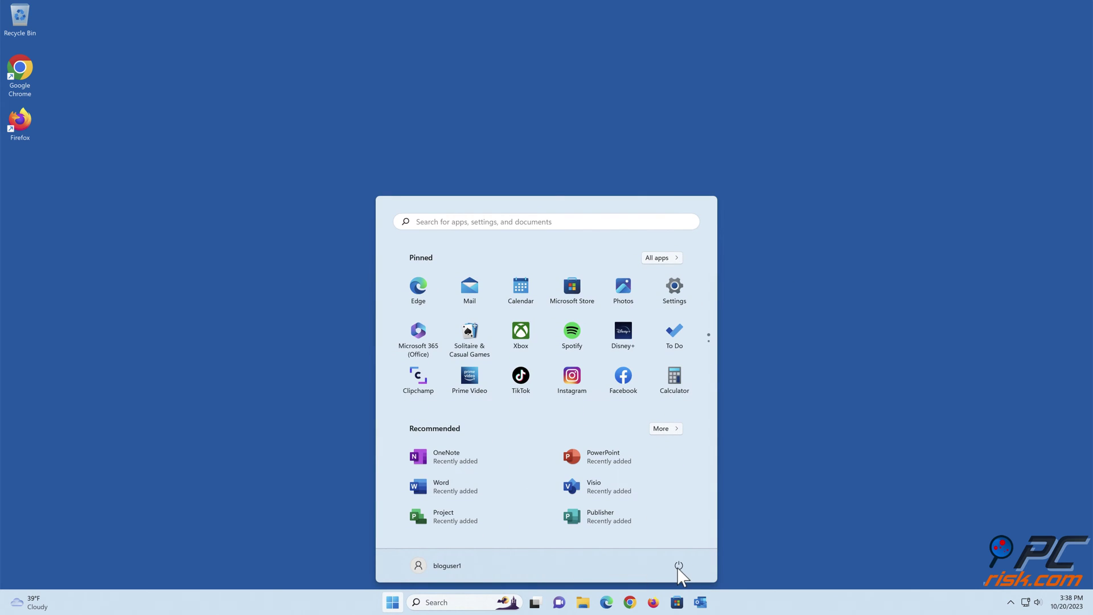
{"action": "left_click", "coordinate": [680, 566]}
{"action": "left_click", "coordinate": [679, 543]}
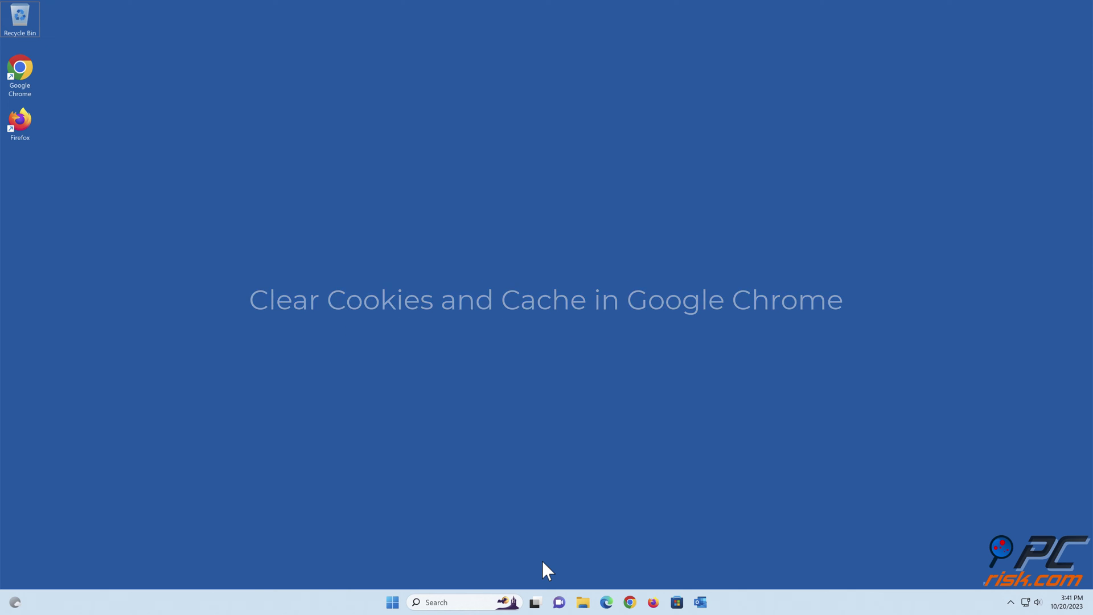
Clear Chrome's history, download history, cookies and cache for All time, then close Chrome
{"action": "left_click", "coordinate": [629, 602]}
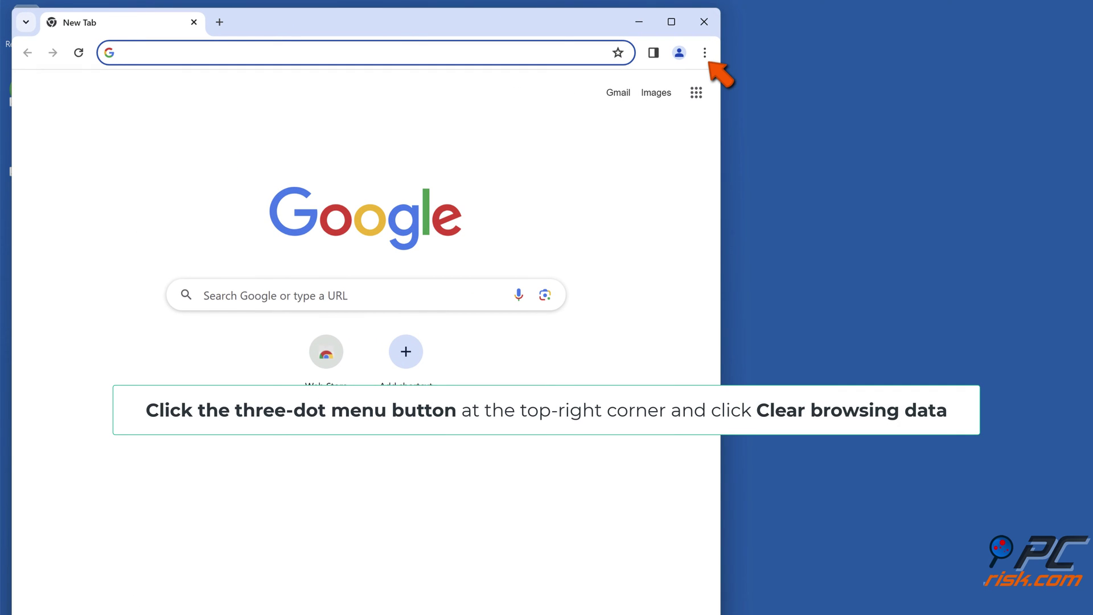
{"action": "left_click", "coordinate": [705, 61]}
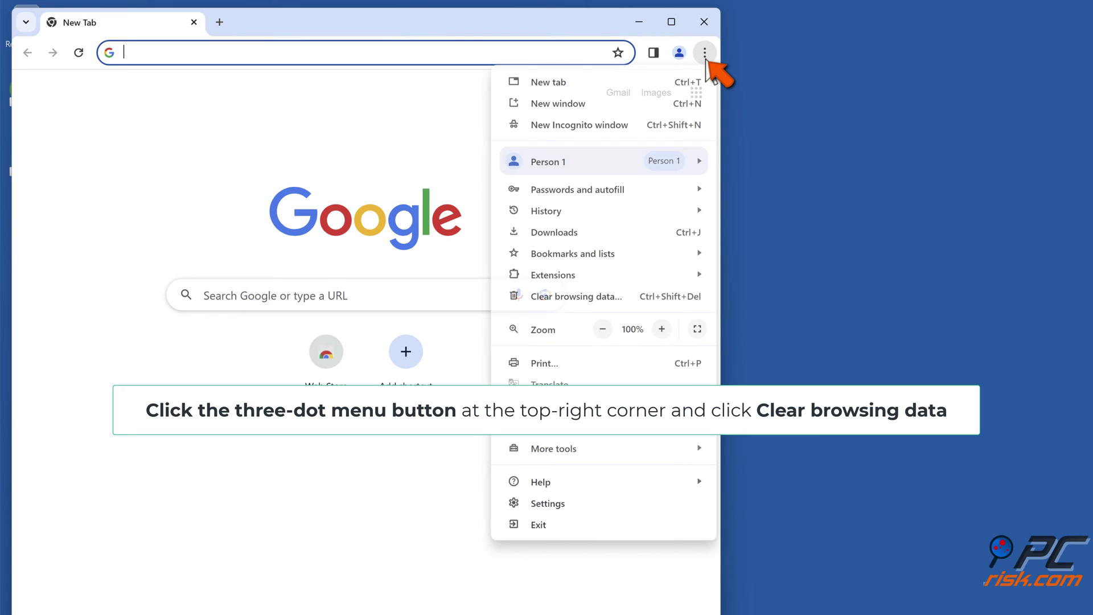
{"action": "left_click", "coordinate": [587, 296]}
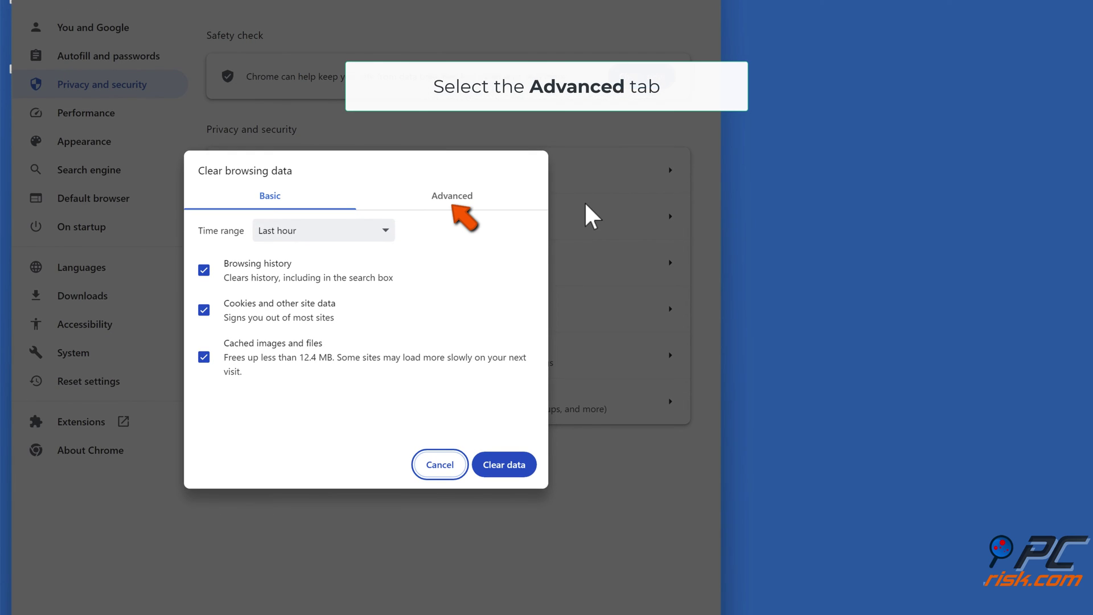
{"action": "left_click", "coordinate": [454, 206]}
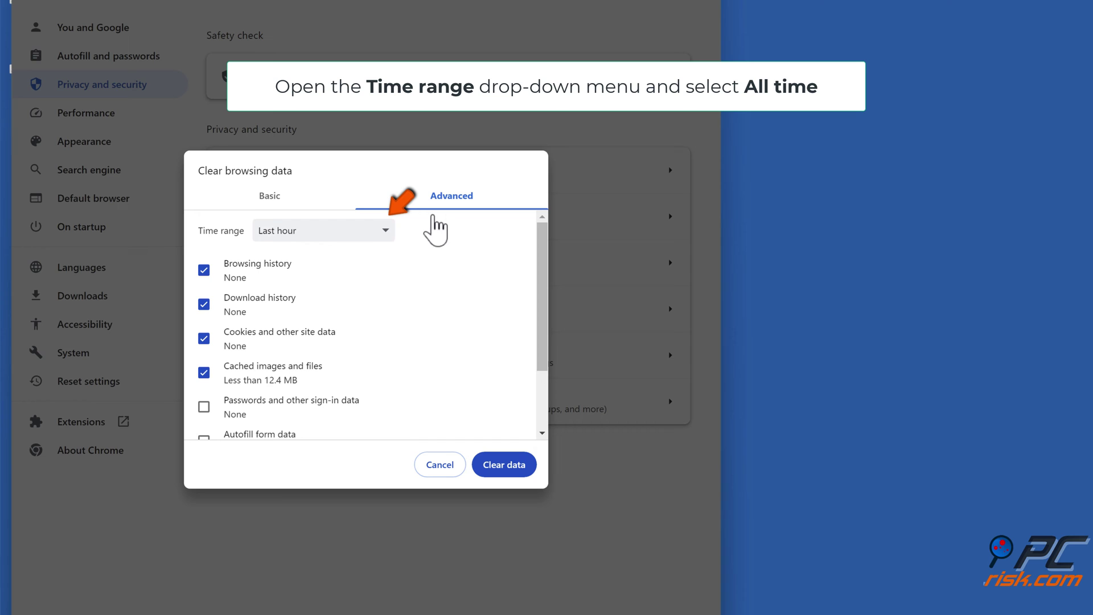
{"action": "left_click", "coordinate": [386, 231]}
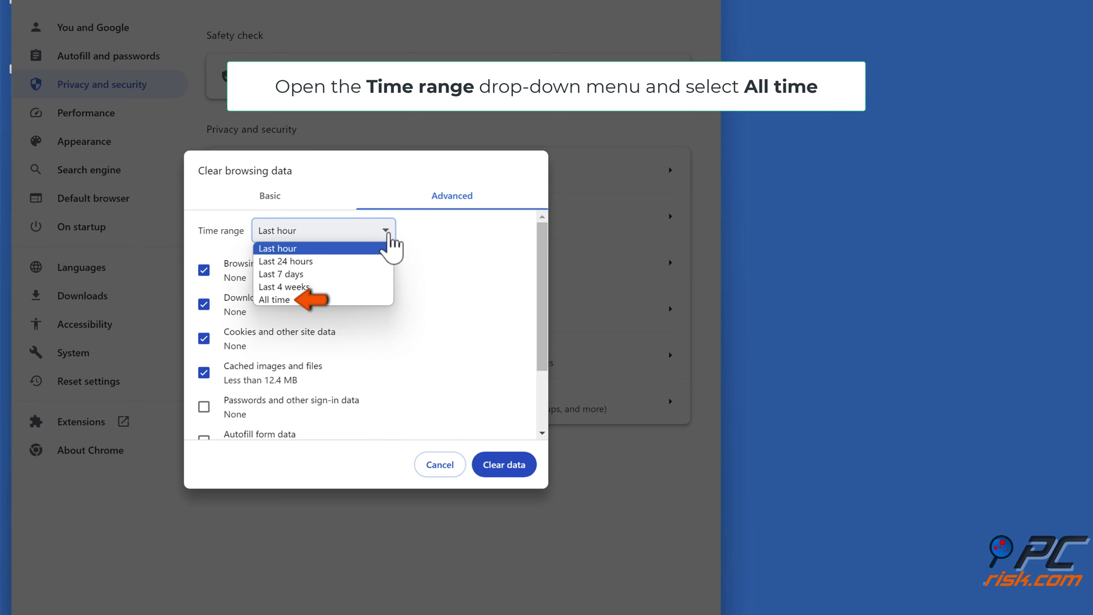
{"action": "left_click", "coordinate": [295, 300]}
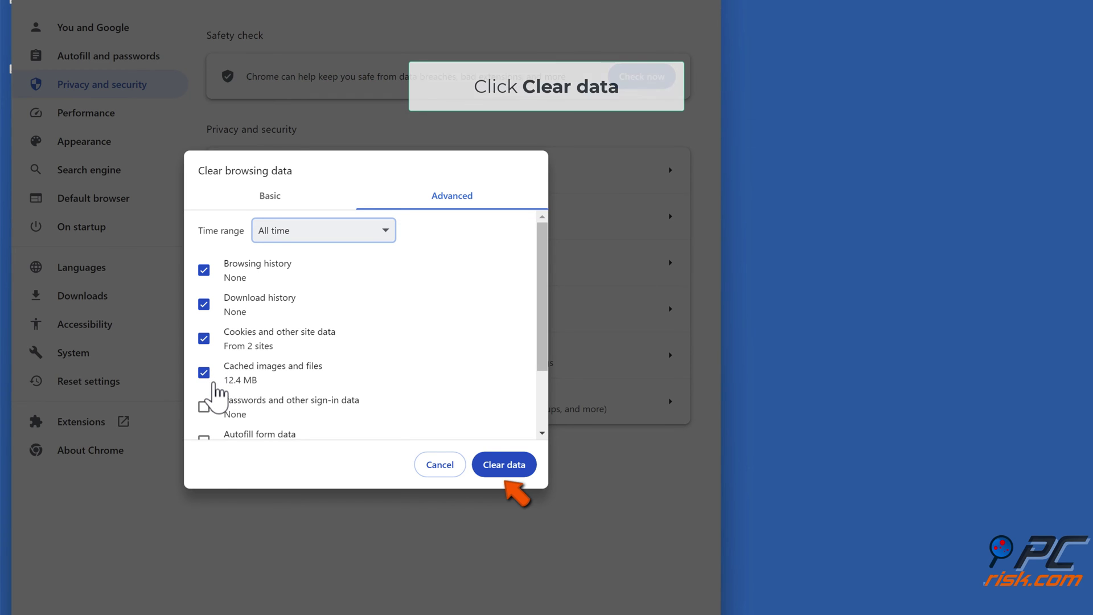
{"action": "left_click", "coordinate": [504, 474]}
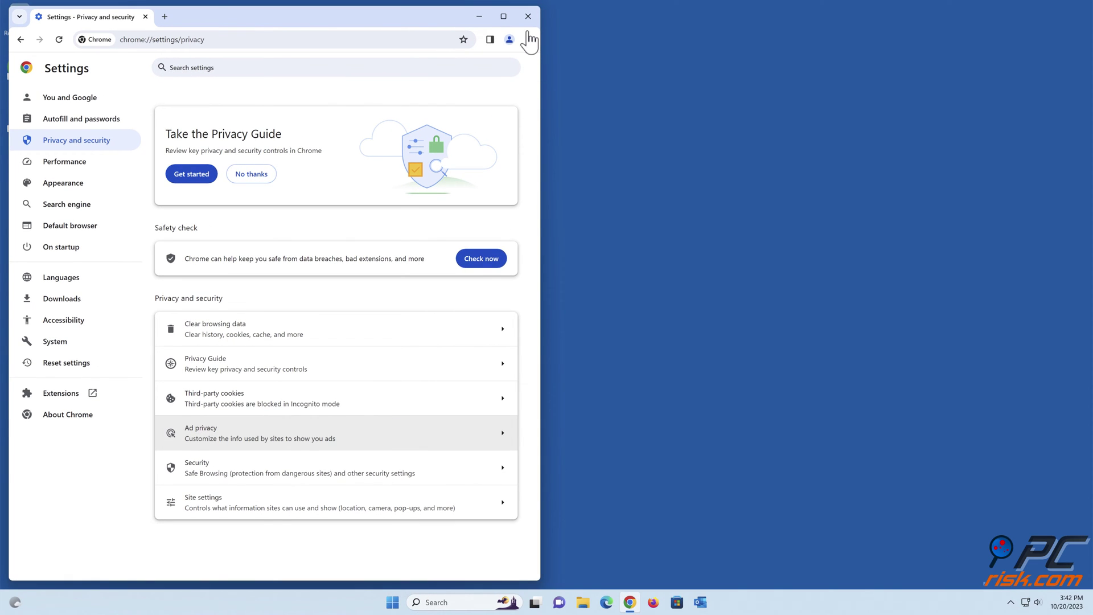
{"action": "left_click", "coordinate": [528, 16]}
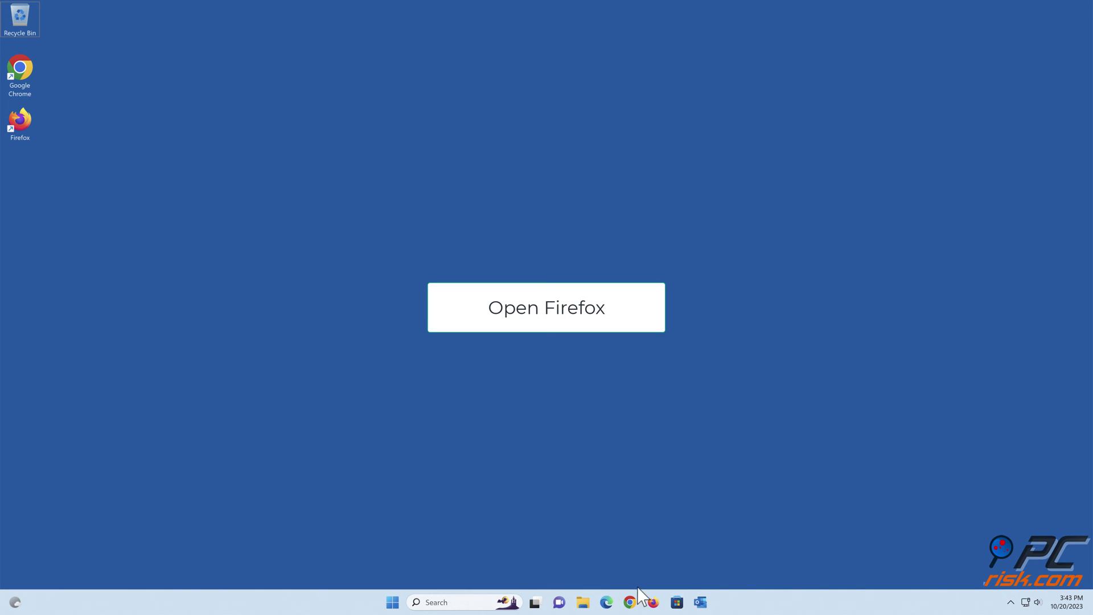
Launch Firefox and open its Settings page from the main menu
{"action": "left_click", "coordinate": [652, 604]}
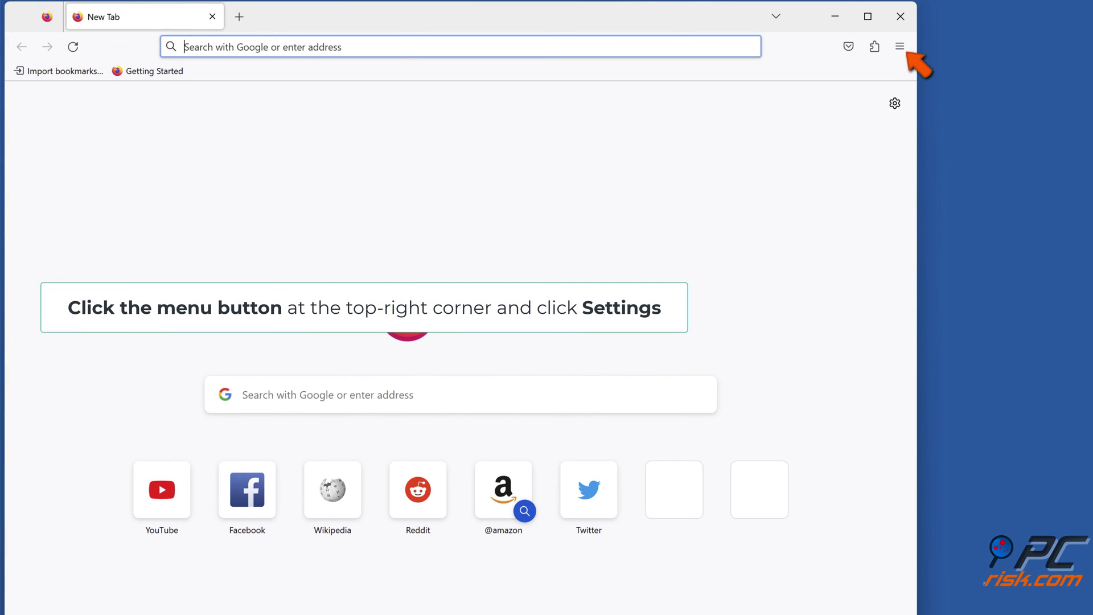
{"action": "left_click", "coordinate": [901, 48]}
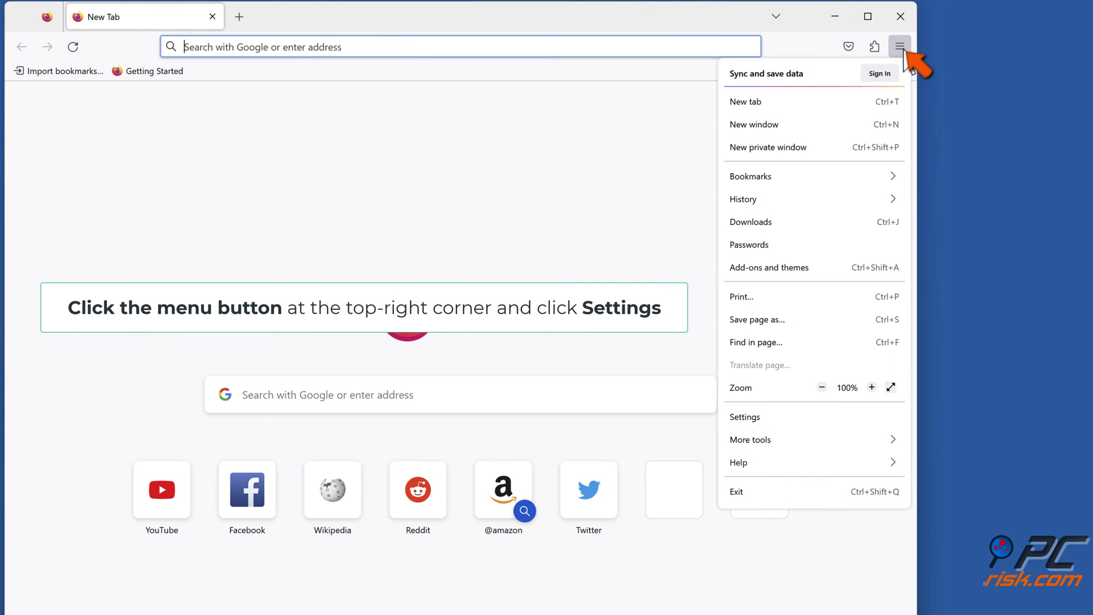
{"action": "left_click", "coordinate": [746, 420]}
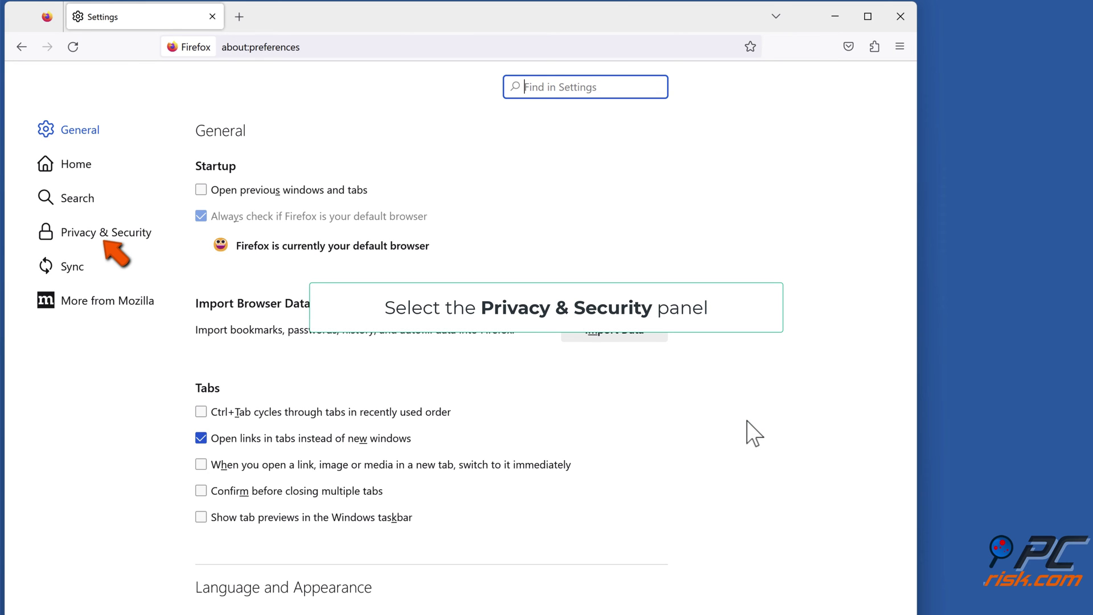
Clear Firefox's cookies, site data and cached content under Privacy & Security, then close Firefox
{"action": "left_click", "coordinate": [101, 238]}
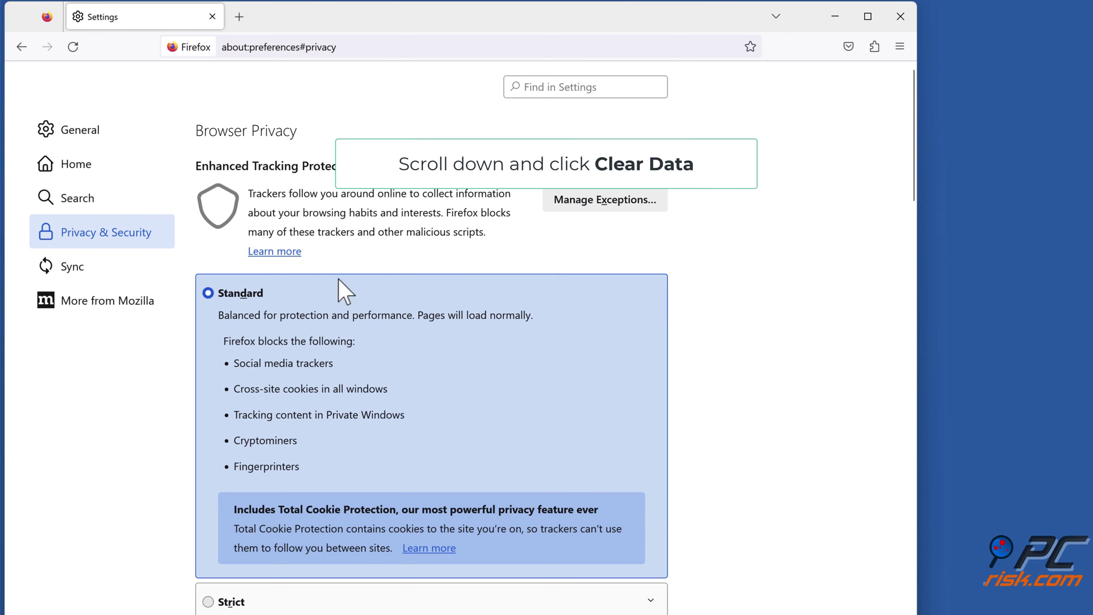
{"action": "scroll", "coordinate": [736, 286], "scroll_direction": "down", "scroll_amount": 6}
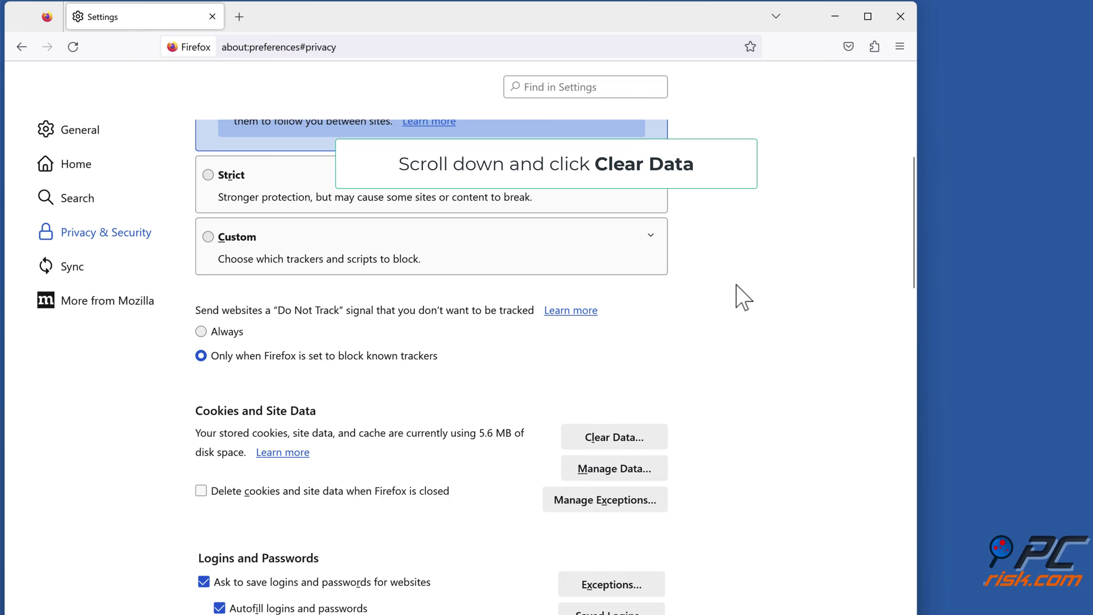
{"action": "scroll", "coordinate": [736, 285], "scroll_direction": "down", "scroll_amount": 3}
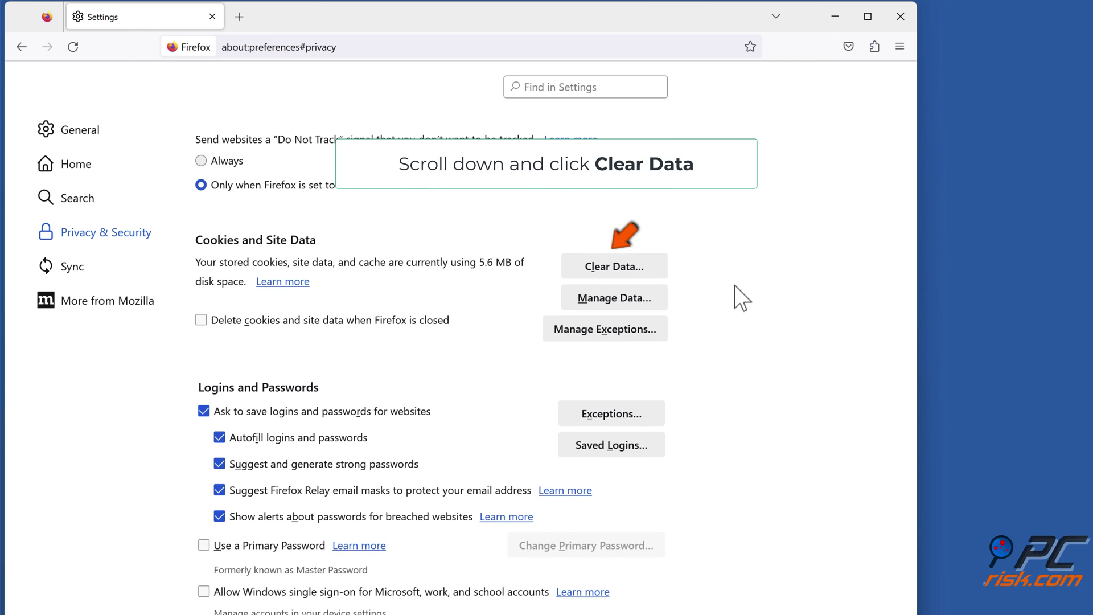
{"action": "left_click", "coordinate": [613, 272]}
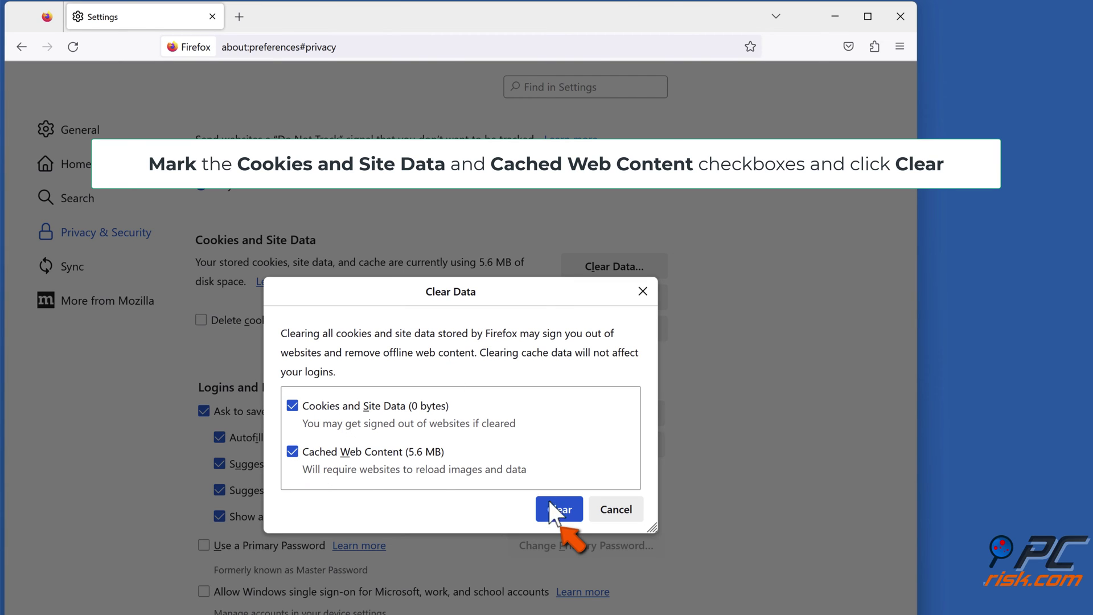
{"action": "left_click", "coordinate": [559, 515]}
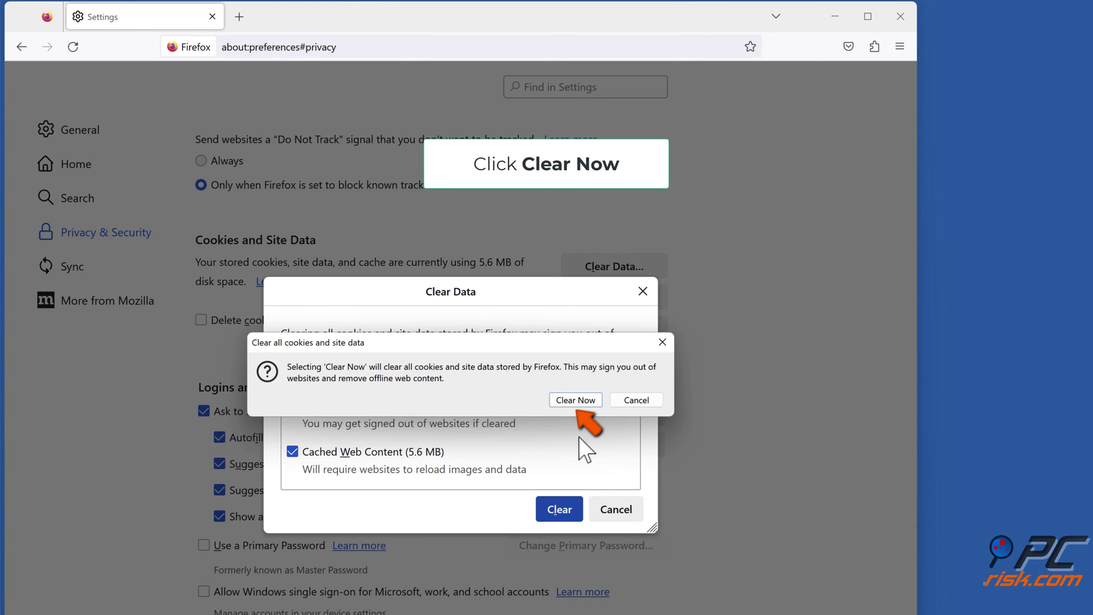
{"action": "left_click", "coordinate": [576, 402]}
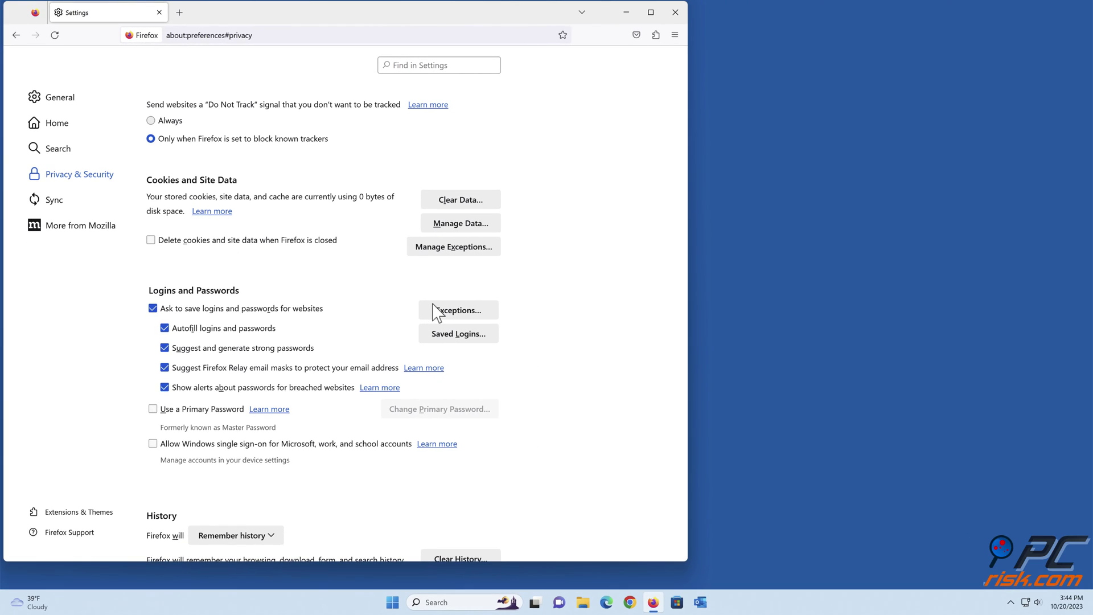
{"action": "left_click", "coordinate": [673, 13]}
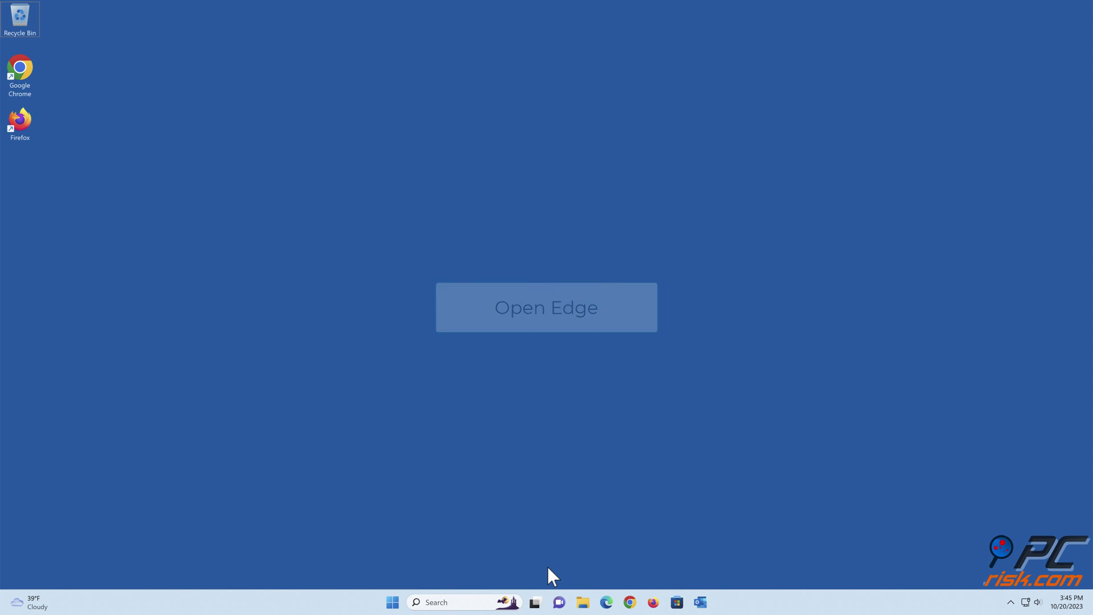
Launch Edge and go to Settings > Privacy, search, and services
{"action": "left_click", "coordinate": [607, 603]}
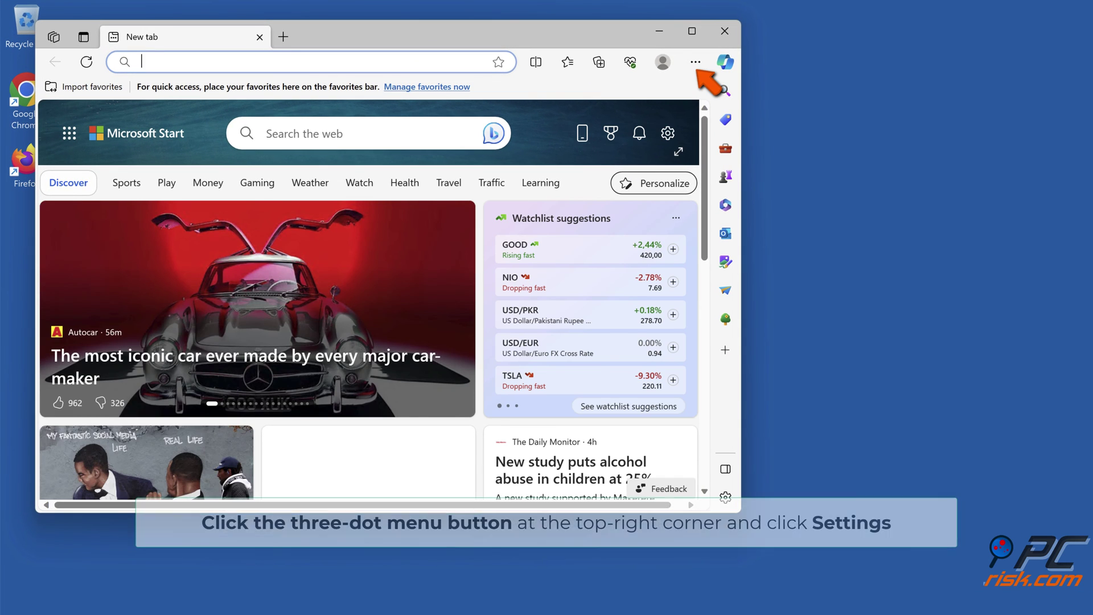
{"action": "left_click", "coordinate": [695, 62]}
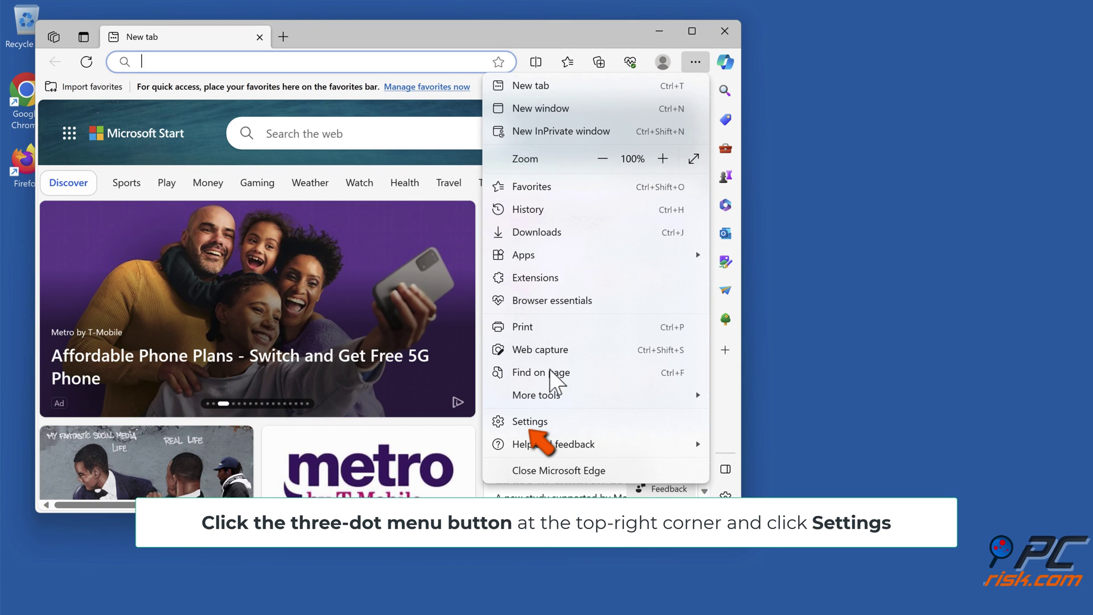
{"action": "left_click", "coordinate": [530, 421]}
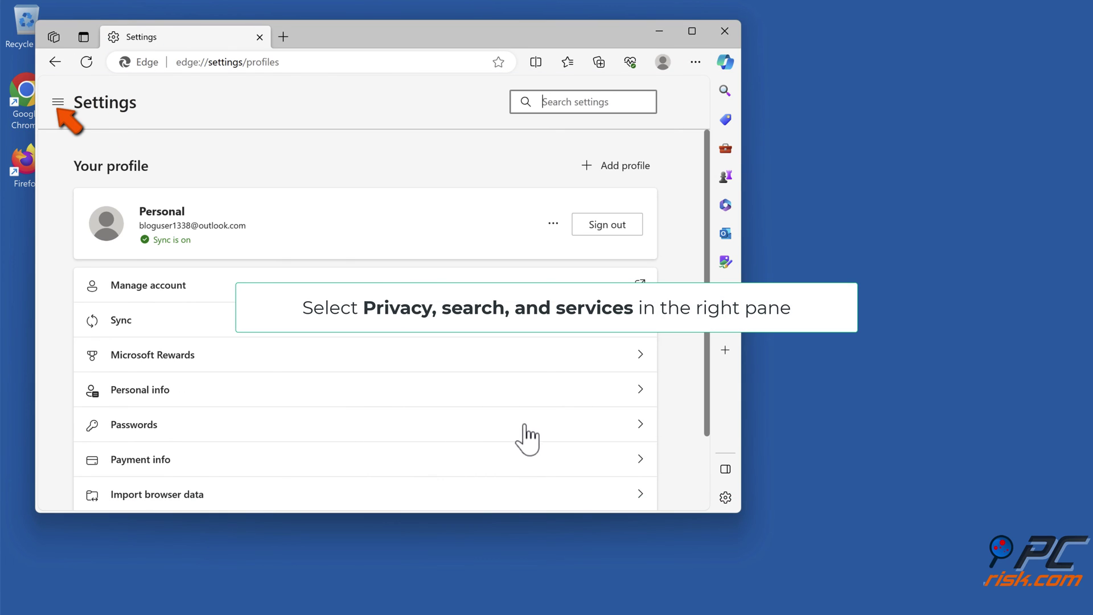
{"action": "left_click", "coordinate": [63, 111]}
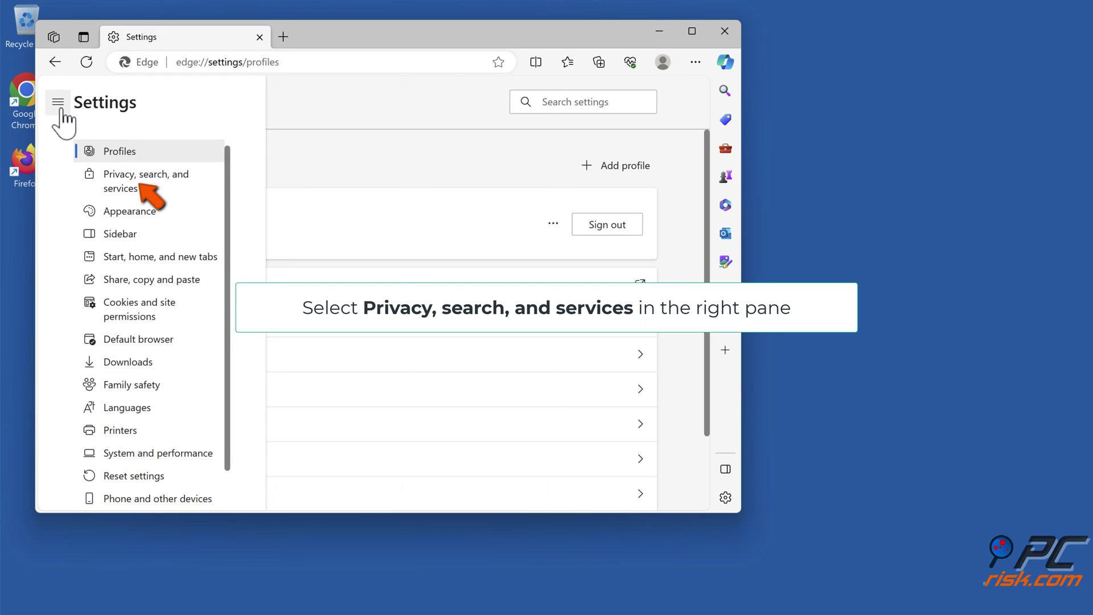
{"action": "left_click", "coordinate": [140, 187]}
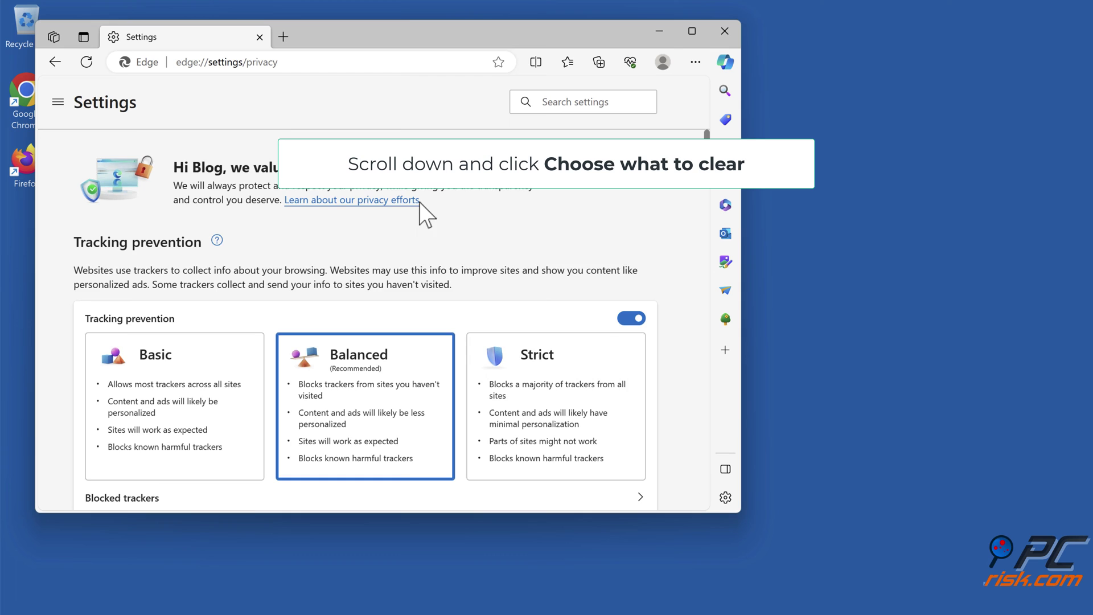
Clear Edge's browsing, download history, cookies and cached files with Time range set to All time
{"action": "scroll", "coordinate": [442, 206], "scroll_direction": "down", "scroll_amount": 7}
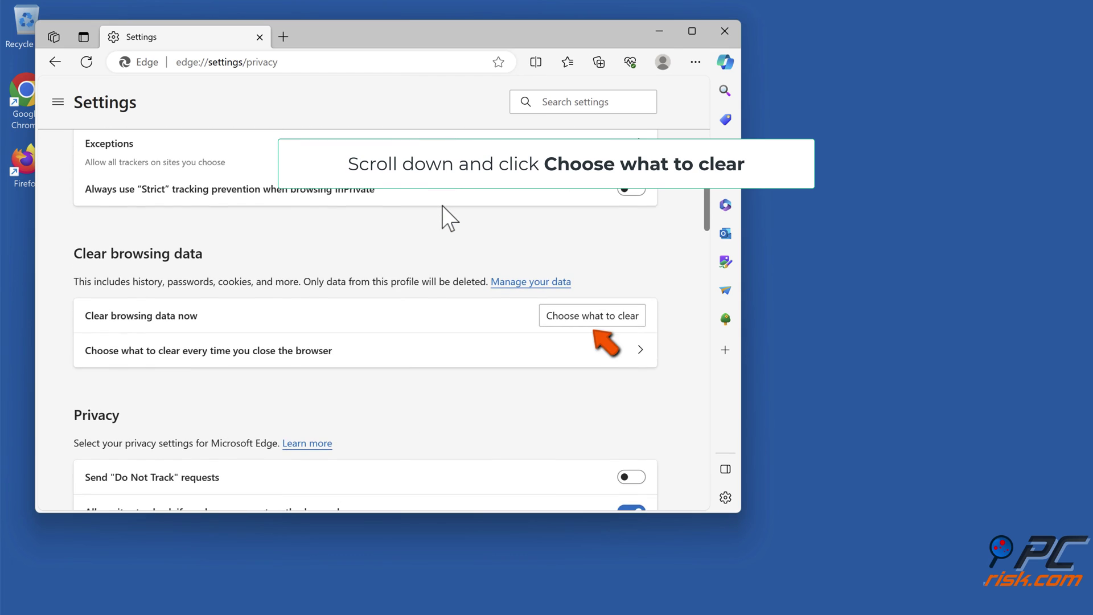
{"action": "left_click", "coordinate": [588, 322]}
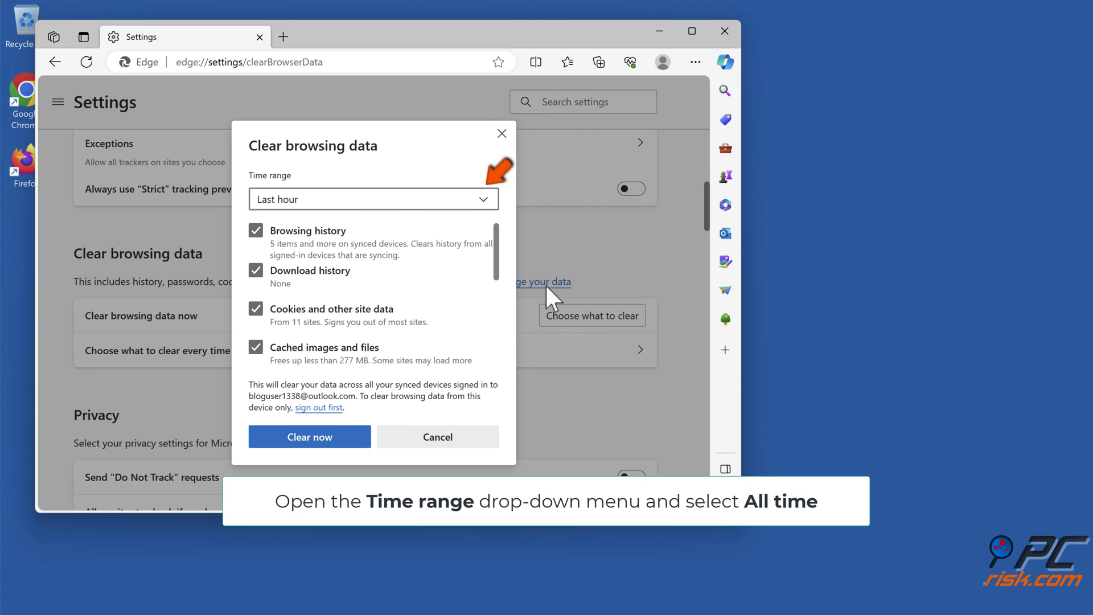
{"action": "left_click", "coordinate": [484, 203]}
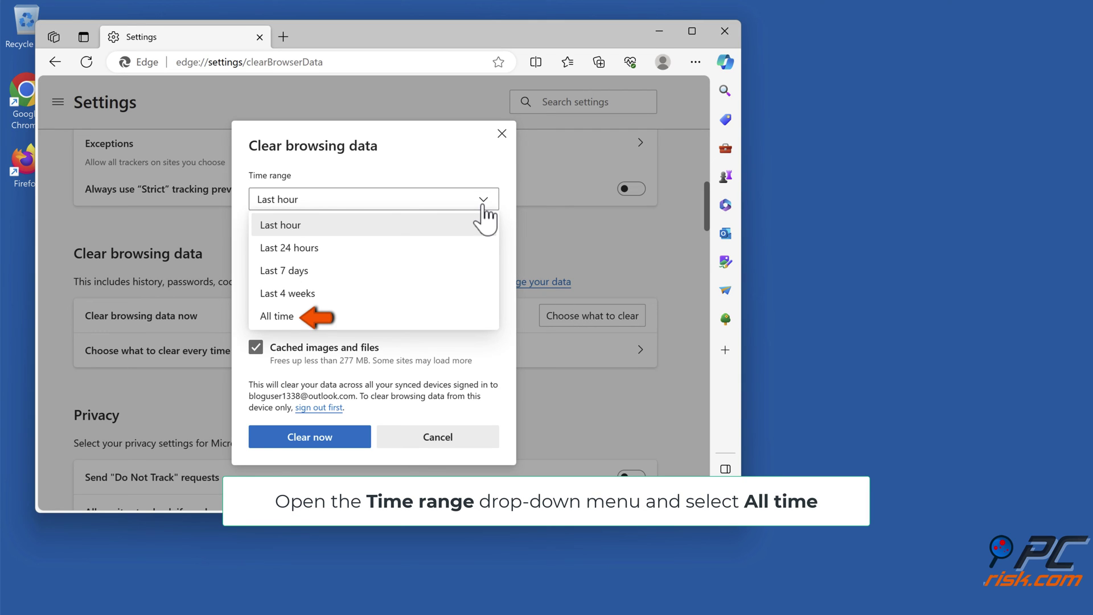
{"action": "left_click", "coordinate": [283, 318]}
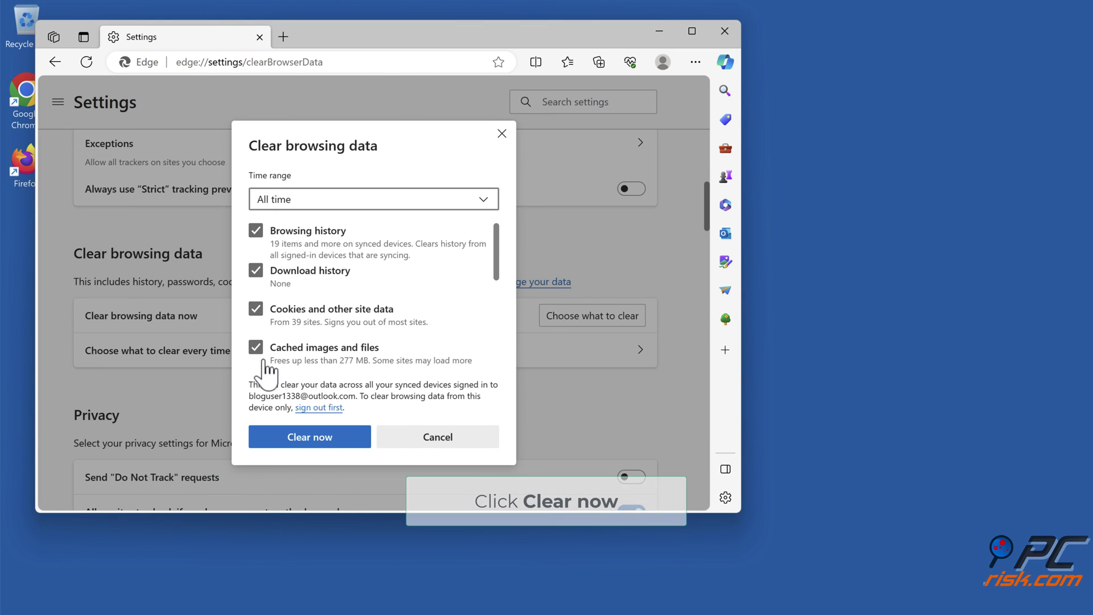
{"action": "left_click", "coordinate": [312, 438]}
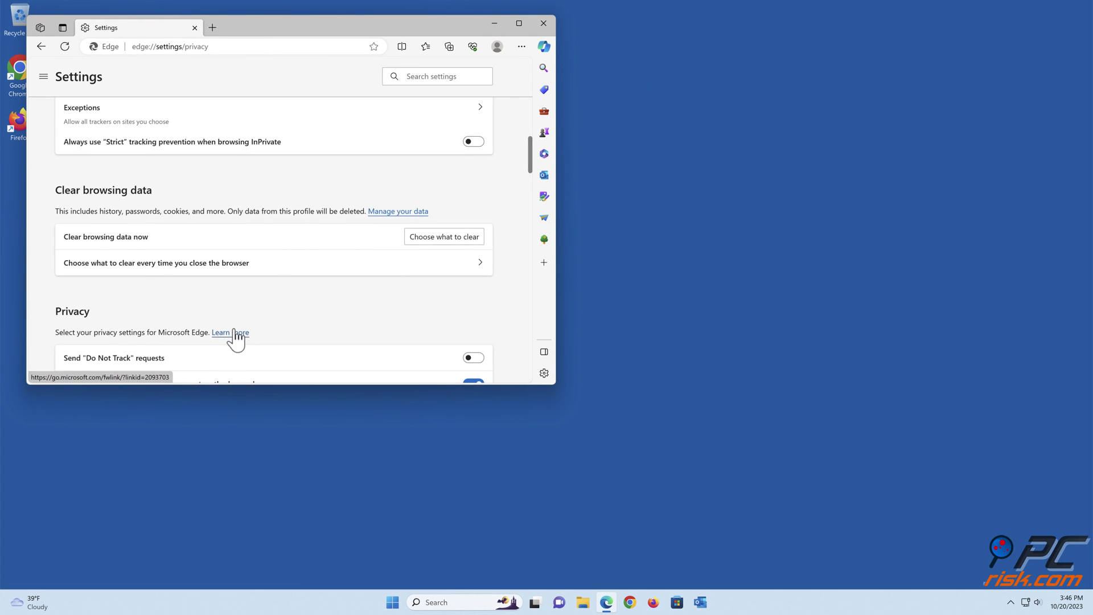
Close Edge, run a Combo Cleaner quick scan, and quarantine the 323 detected threats
{"action": "left_click", "coordinate": [544, 24]}
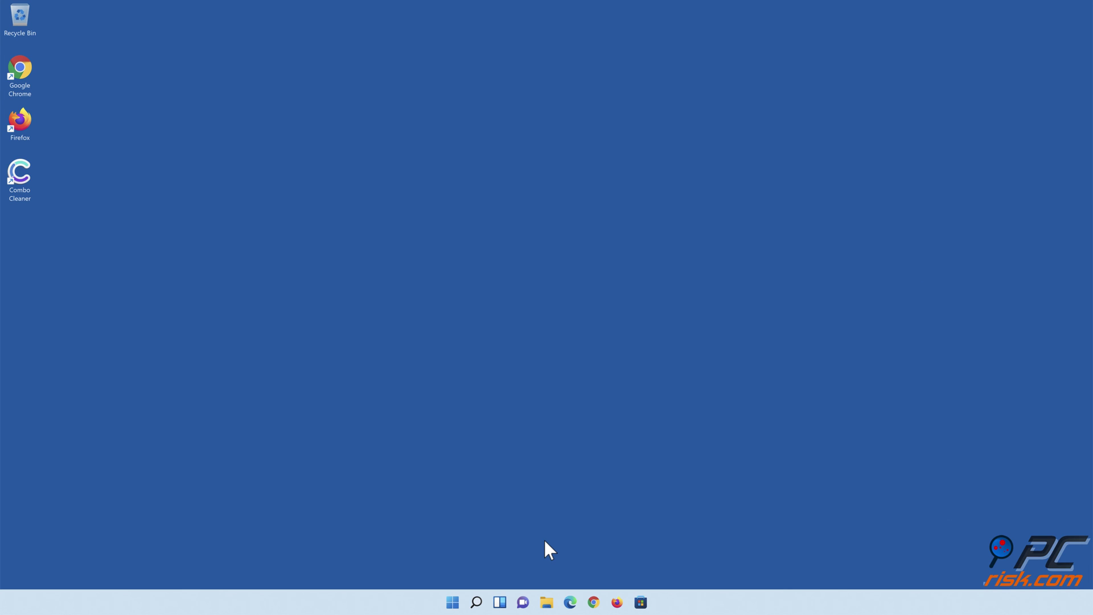
{"action": "double_click", "coordinate": [27, 192]}
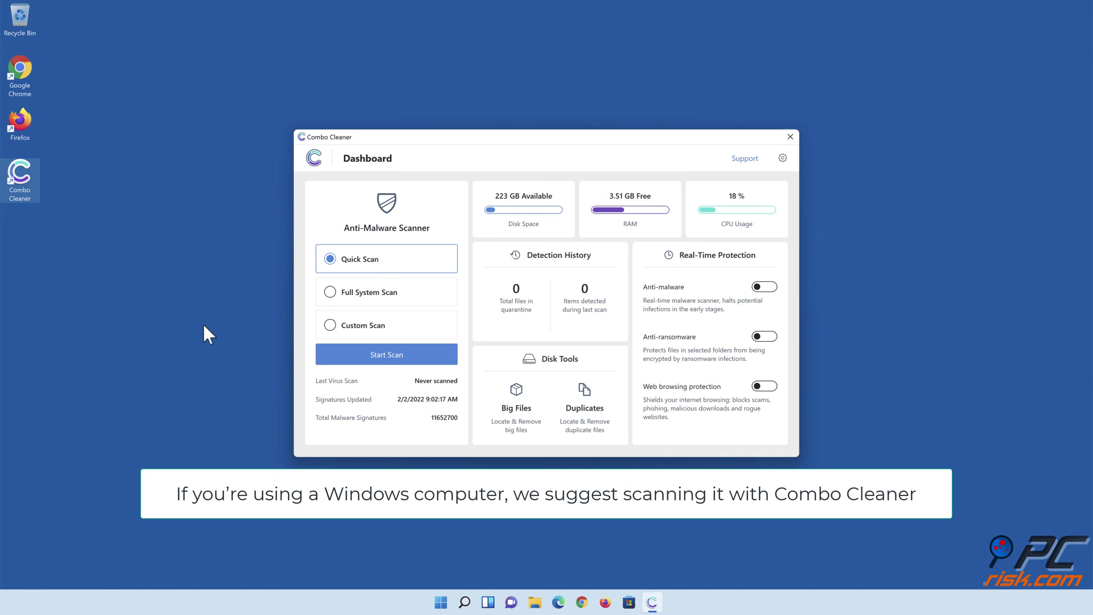
{"action": "left_click", "coordinate": [386, 358]}
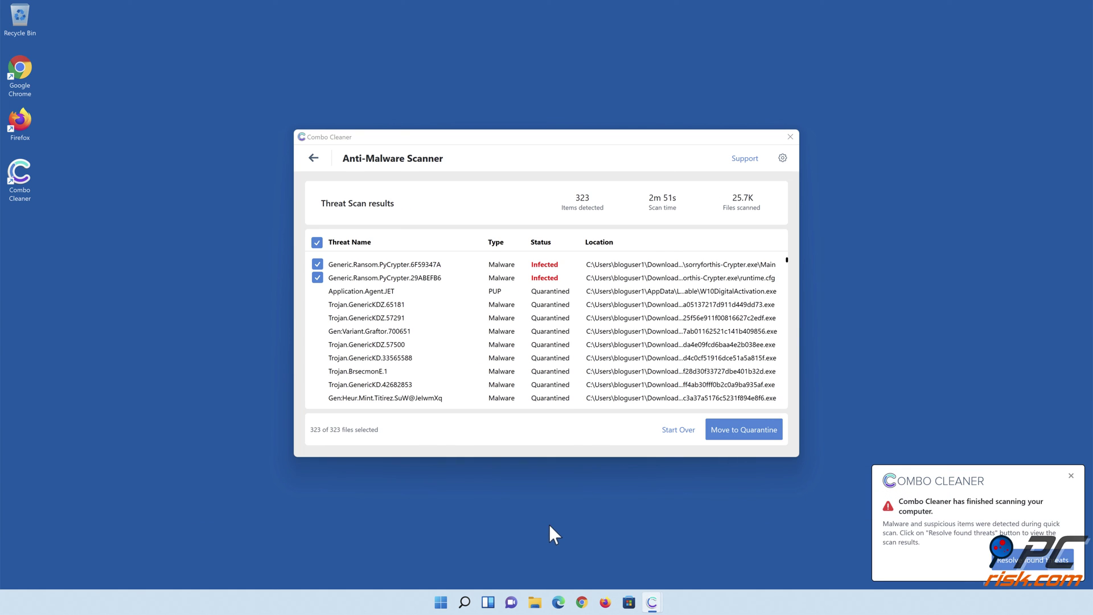
{"action": "left_click", "coordinate": [740, 431]}
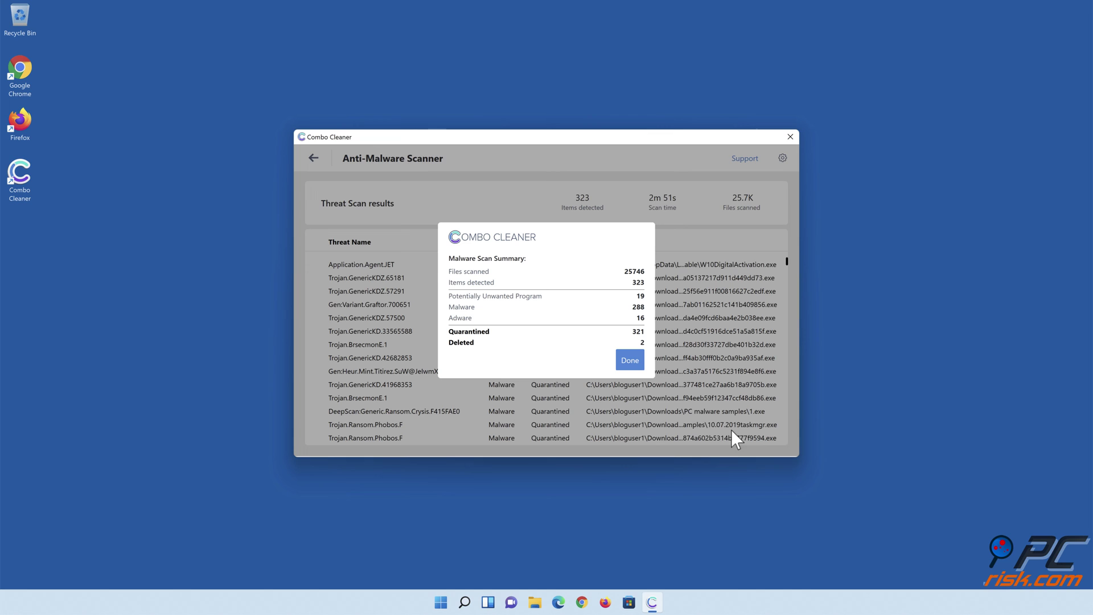
Dismiss the scan summary and turn on real-time anti-malware and anti-ransomware protection
{"action": "left_click", "coordinate": [629, 362]}
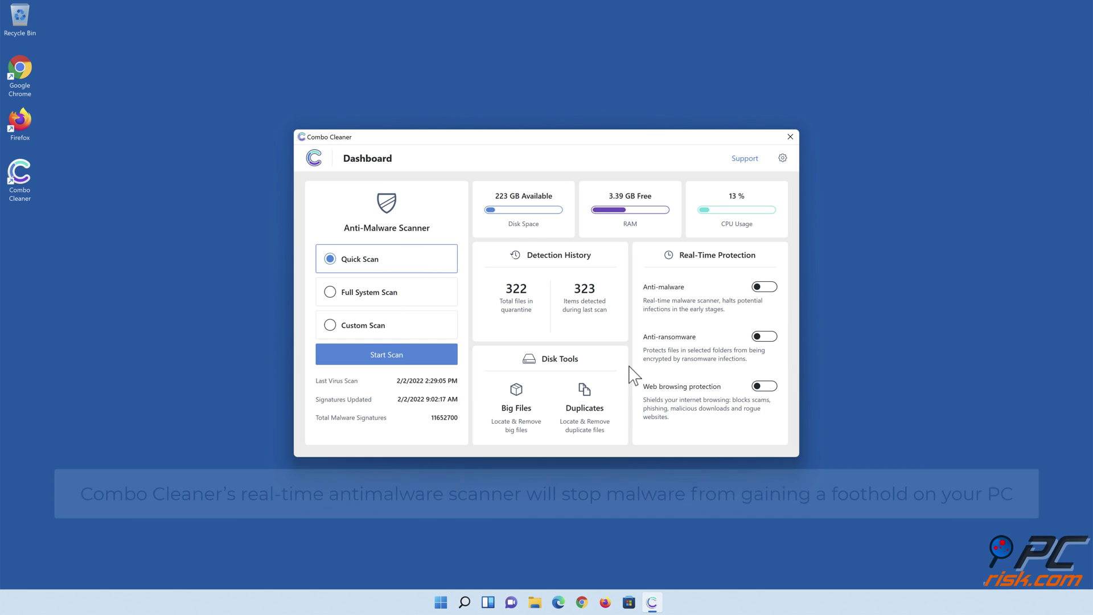
{"action": "left_click", "coordinate": [763, 288]}
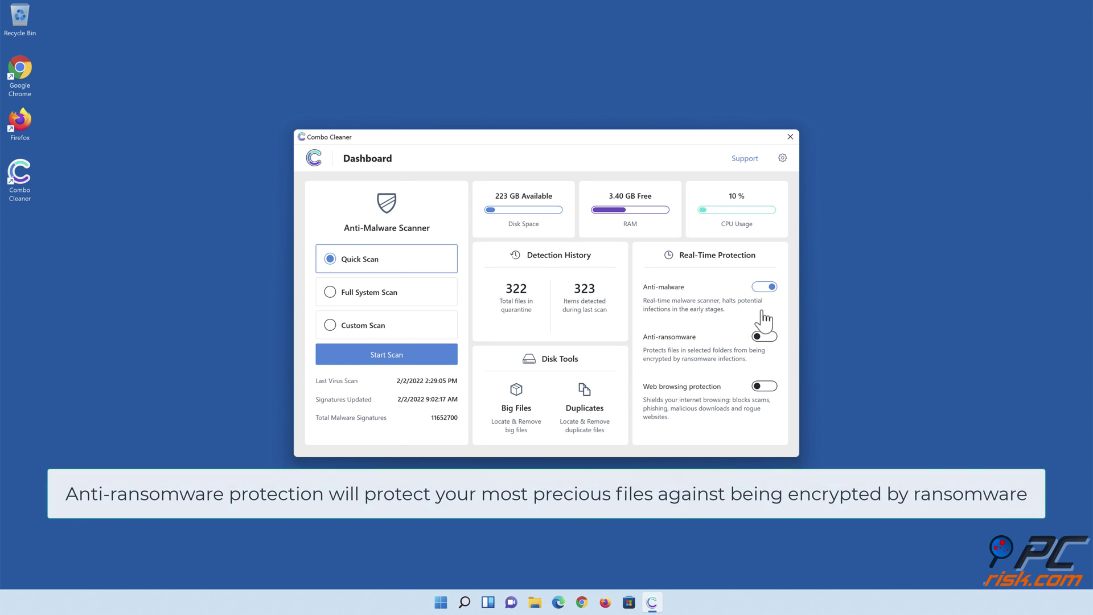
{"action": "left_click", "coordinate": [763, 337]}
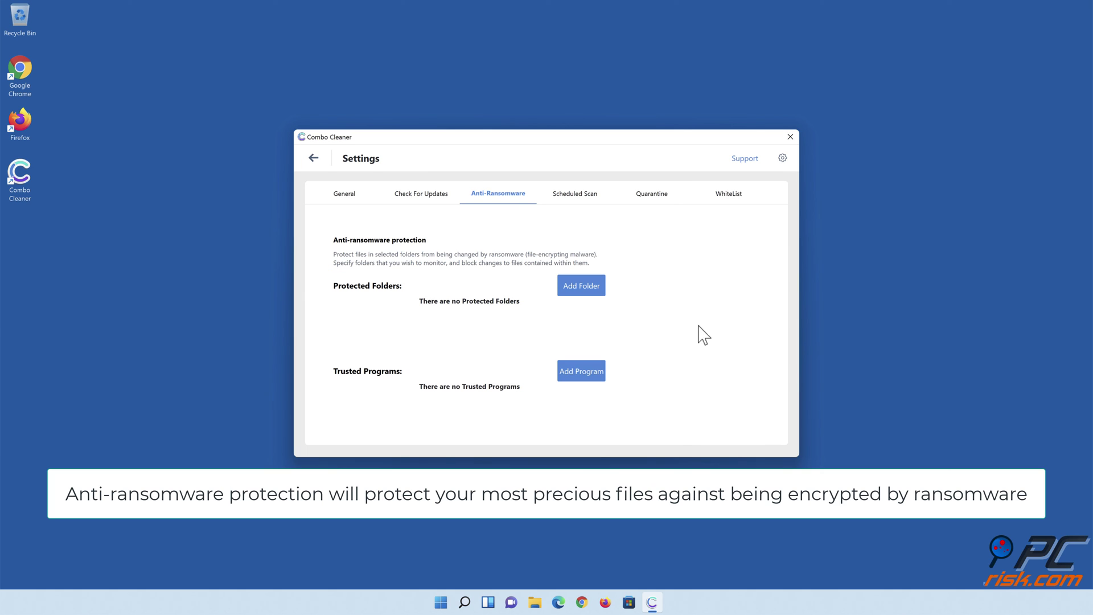
Add the Libraries > Documents folder to the protected folders and return to the Dashboard
{"action": "left_click", "coordinate": [581, 287]}
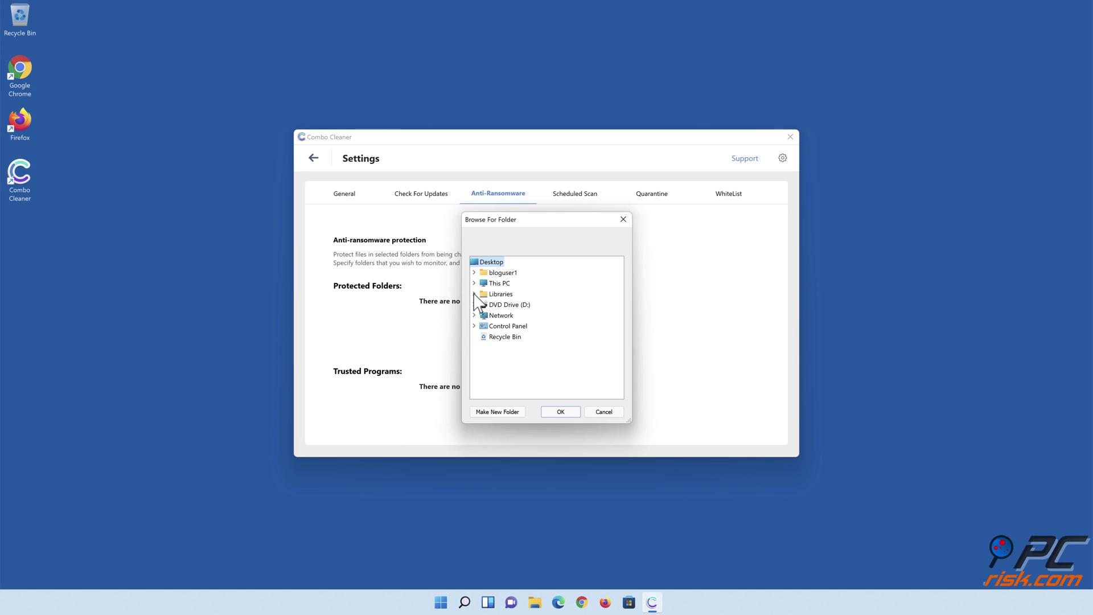
{"action": "left_click", "coordinate": [474, 294]}
{"action": "left_click", "coordinate": [483, 315]}
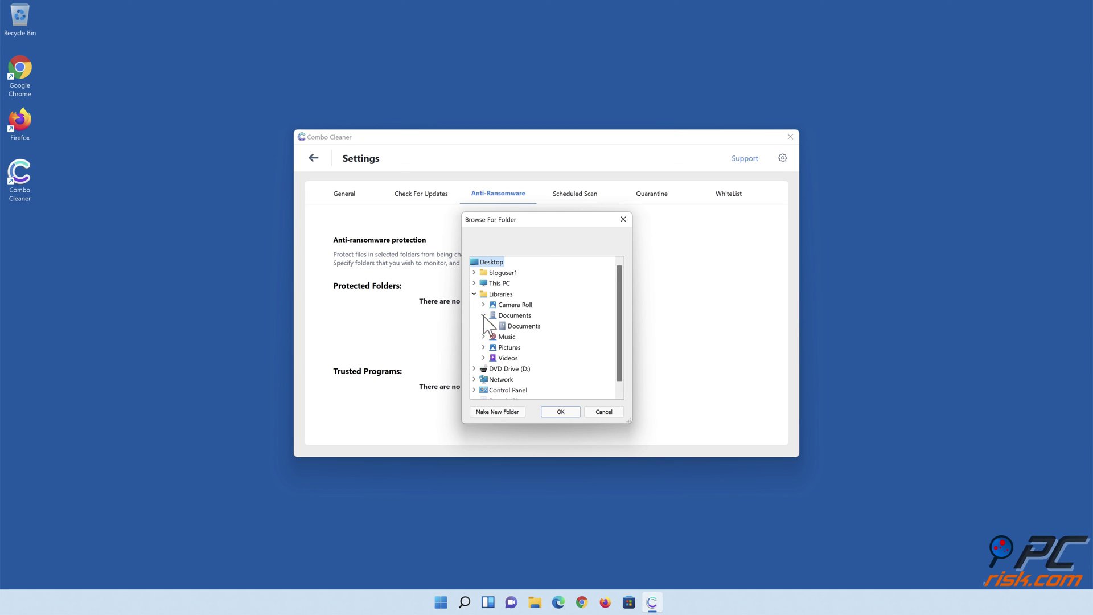
{"action": "left_click", "coordinate": [513, 327]}
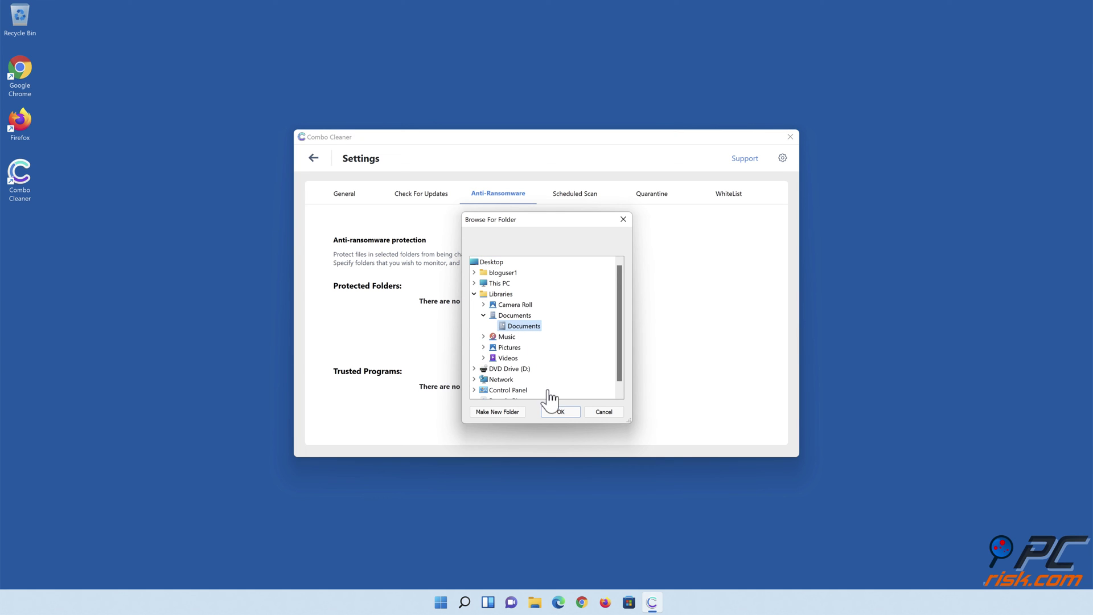
{"action": "left_click", "coordinate": [561, 412]}
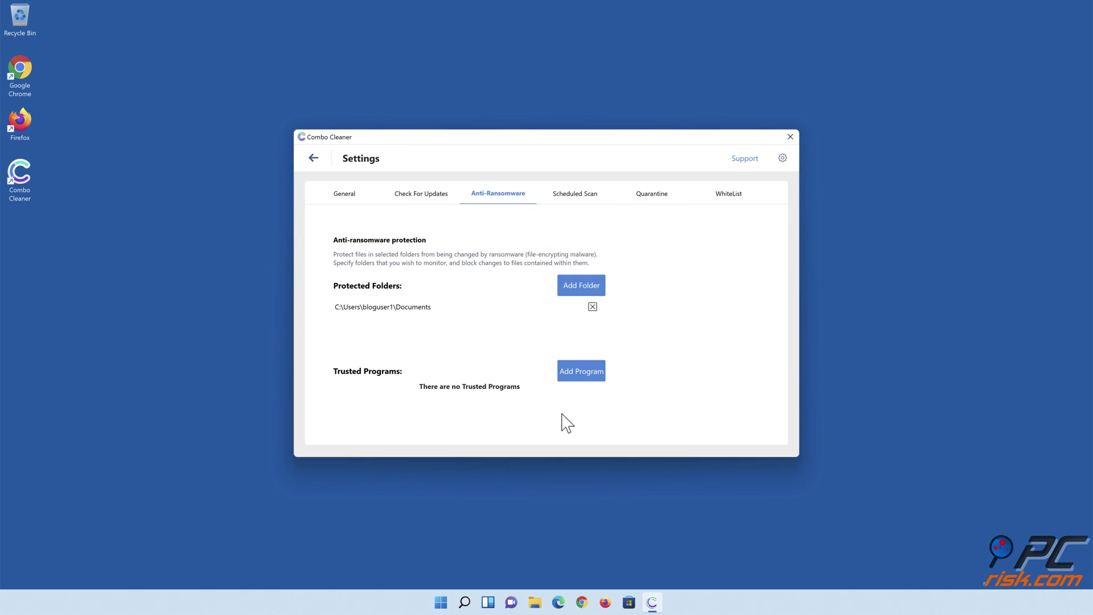
{"action": "left_click", "coordinate": [313, 159]}
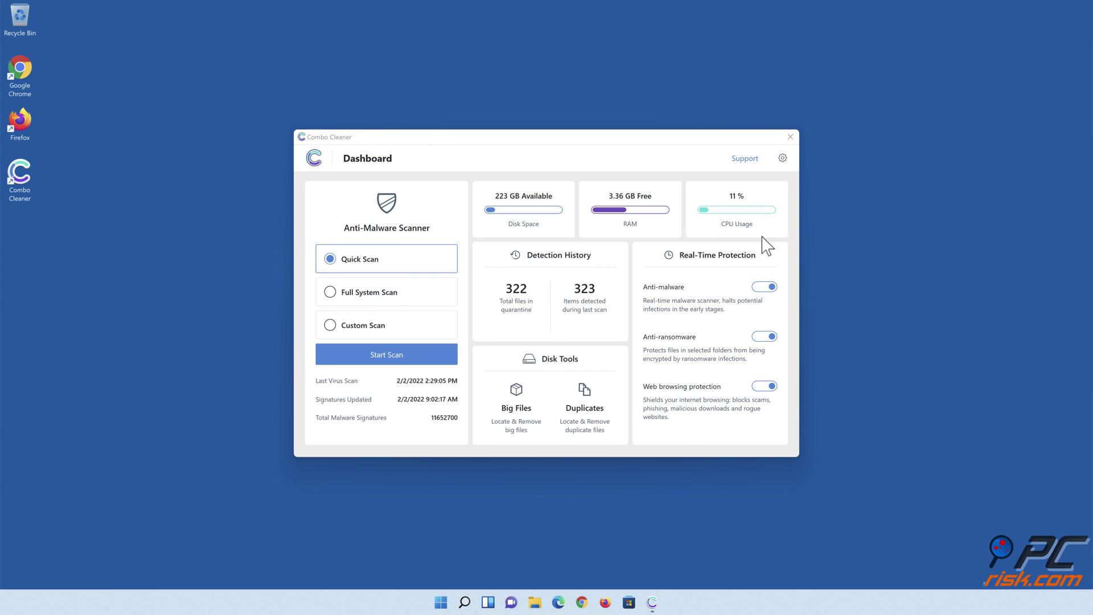
Close the Combo Cleaner window, leaving the empty Windows 11 desktop
{"action": "left_click", "coordinate": [790, 137]}
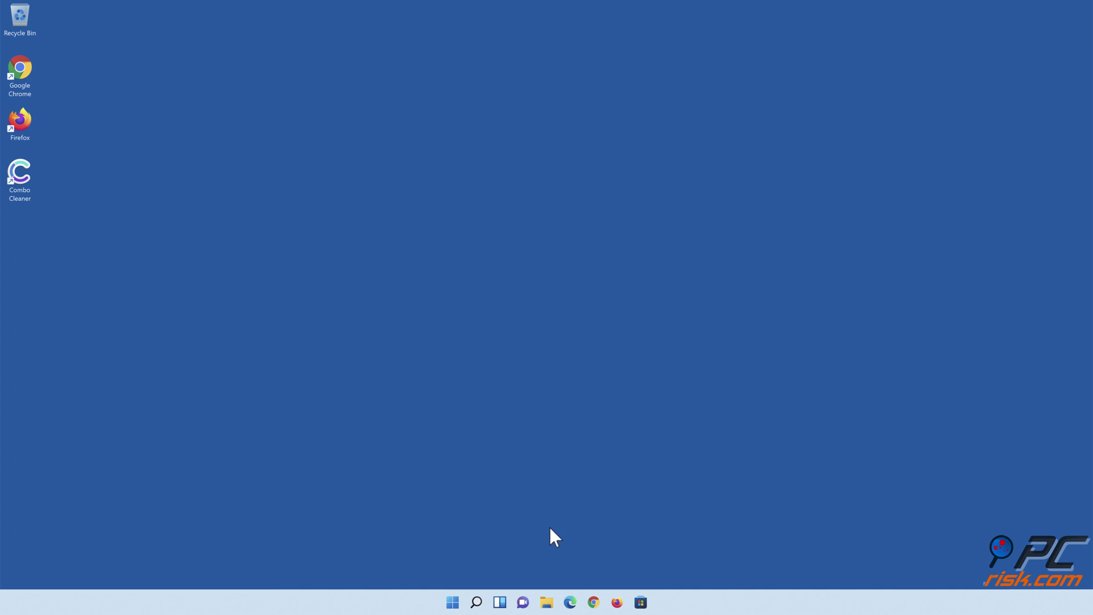